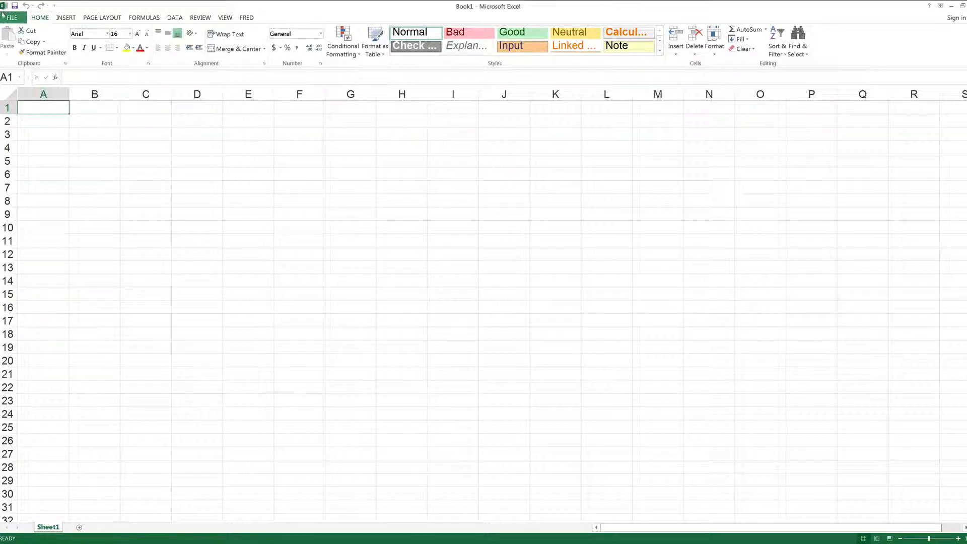
Check the available COM Add-ins, reached through the program's add-in options, for Power Query and close the list without changes.
{"action": "left_click", "coordinate": [4, 18]}
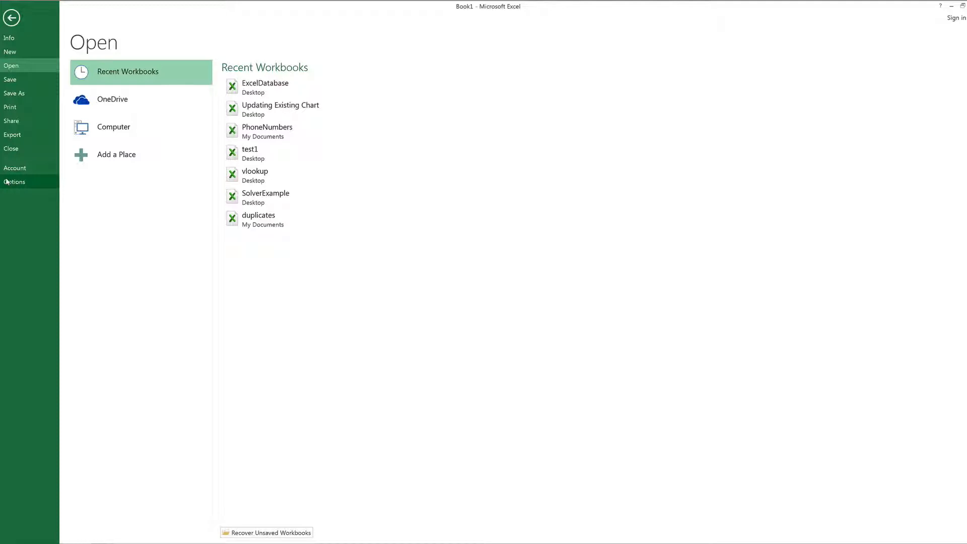
{"action": "left_click", "coordinate": [7, 181]}
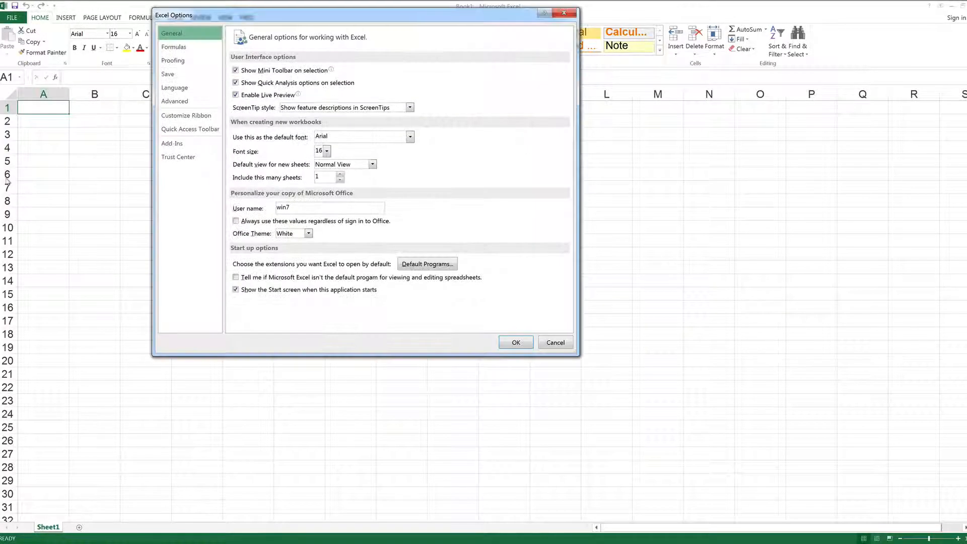
{"action": "left_click", "coordinate": [172, 144]}
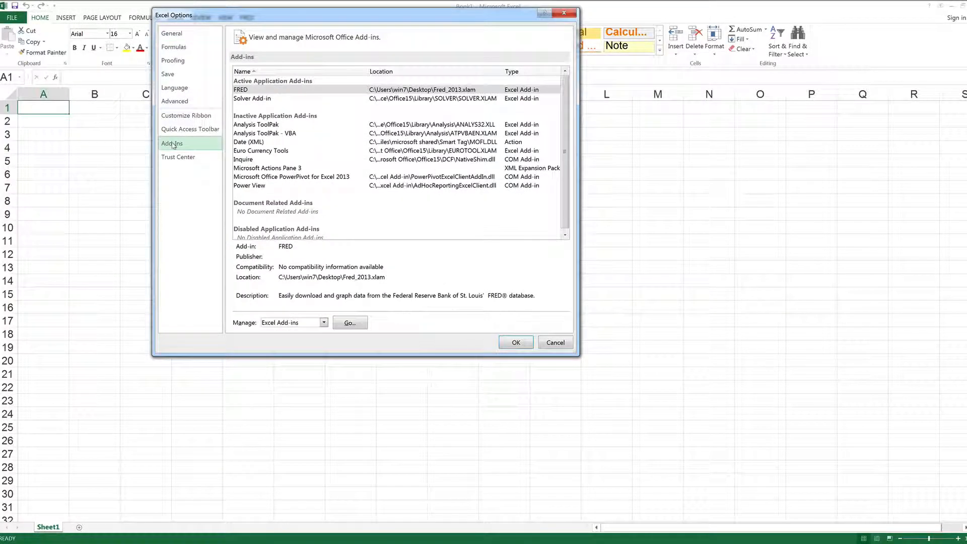
{"action": "left_click", "coordinate": [319, 322]}
{"action": "left_click", "coordinate": [291, 341]}
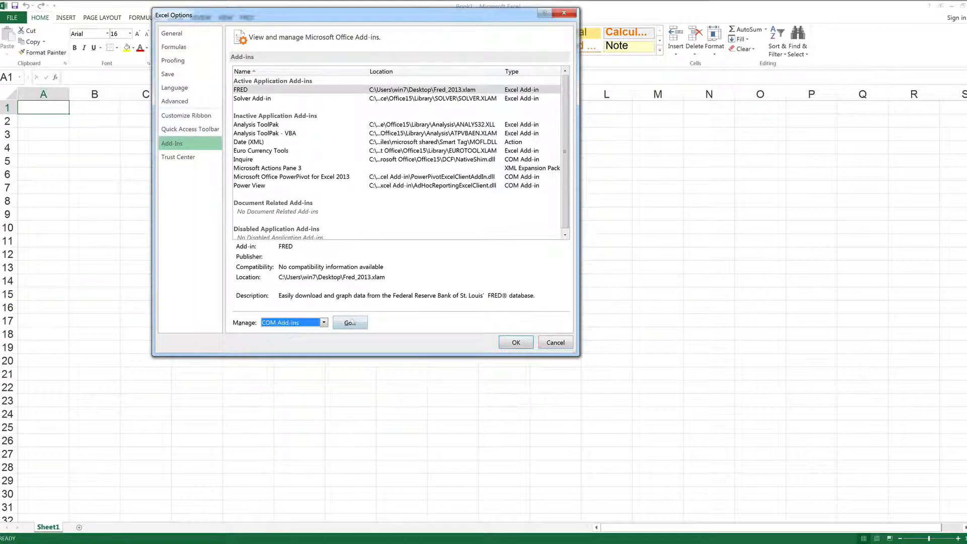
{"action": "left_click", "coordinate": [352, 321]}
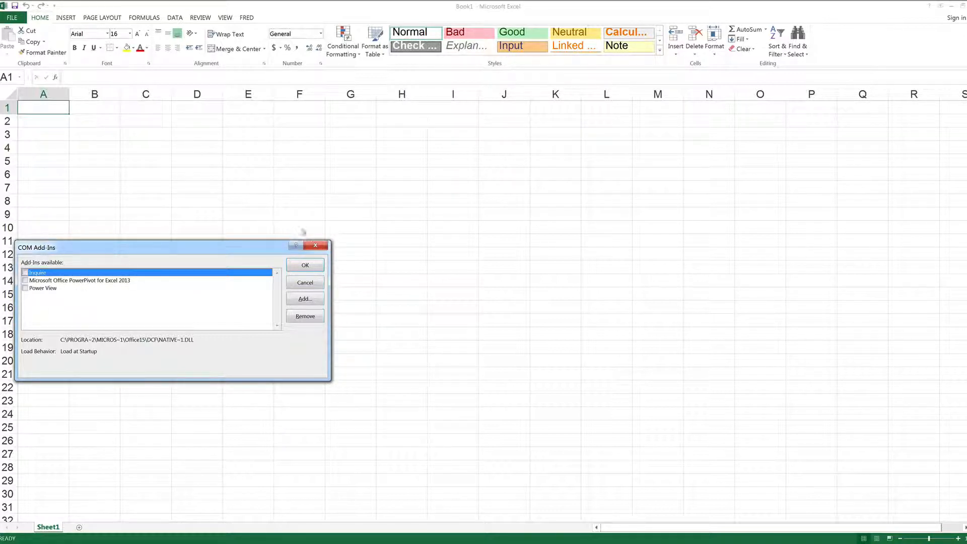
{"action": "left_click", "coordinate": [314, 245]}
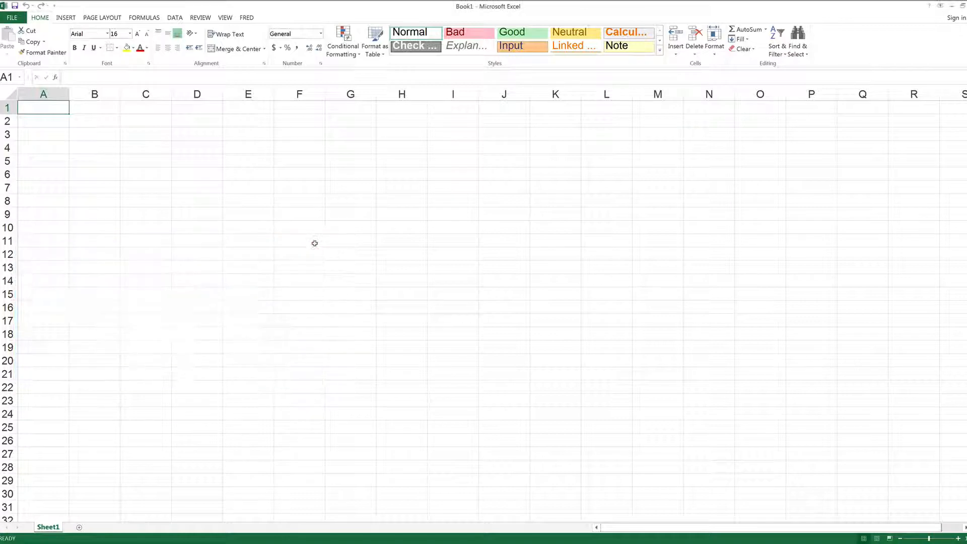
Switch to Internet Explorer and search the web for "install excel power query".
{"action": "mouse_move", "coordinate": [30, 535]}
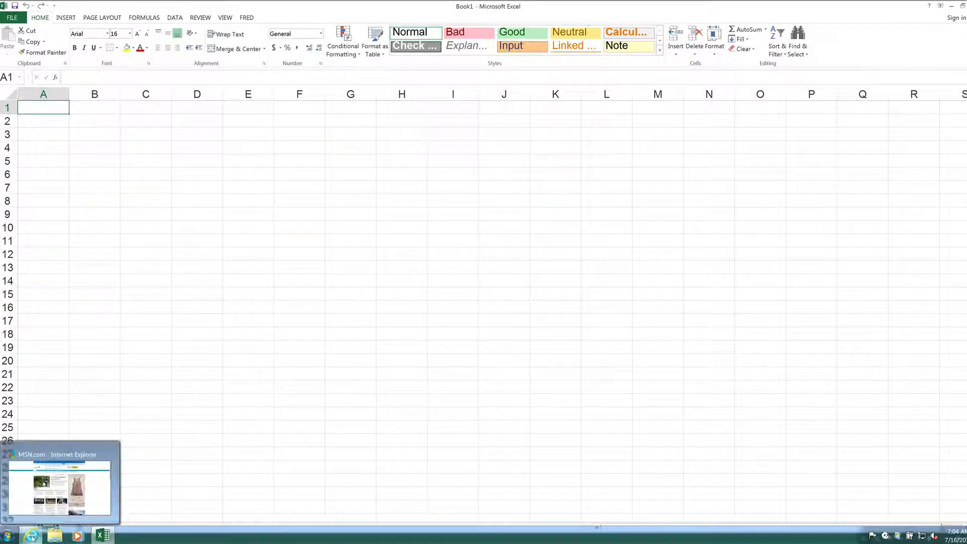
{"action": "left_click", "coordinate": [65, 478]}
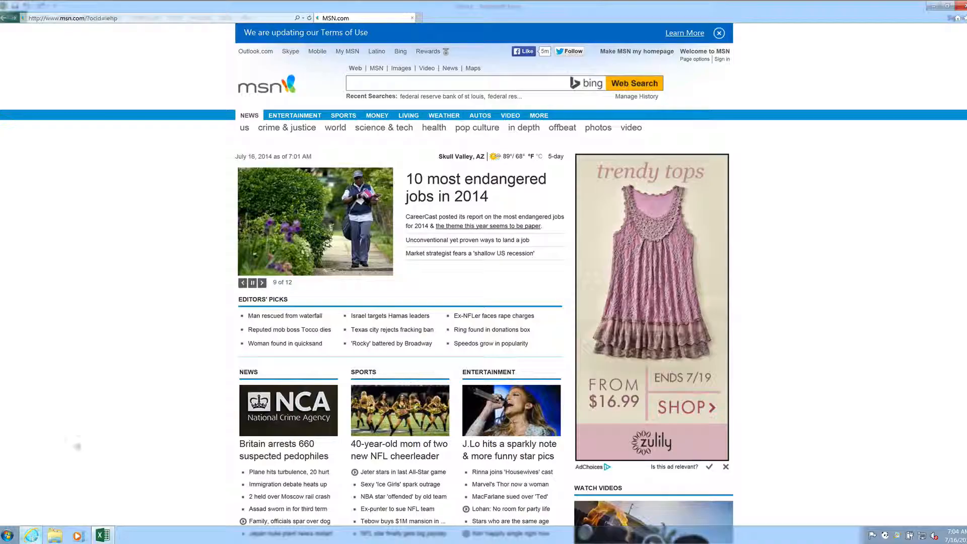
{"action": "left_click", "coordinate": [387, 86]}
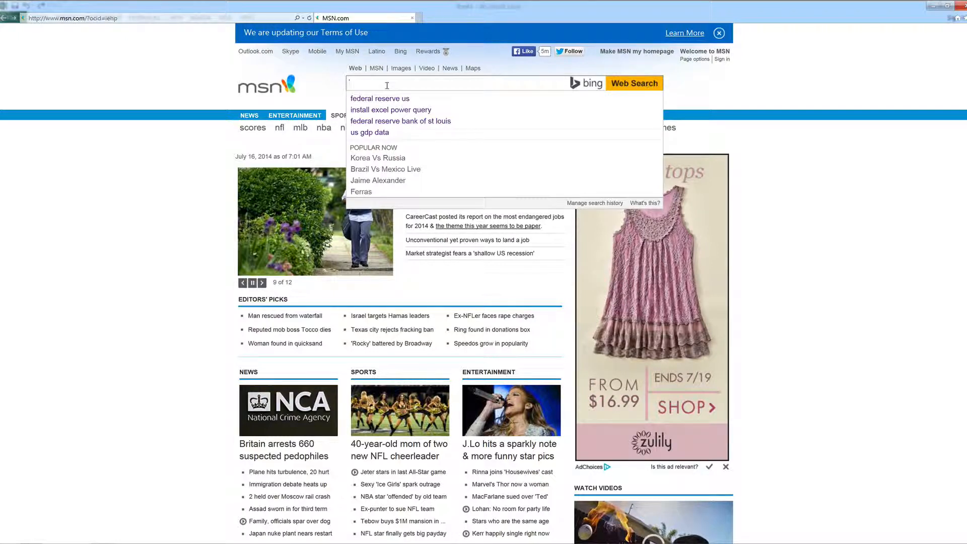
{"action": "type", "text": "install excel power query"}
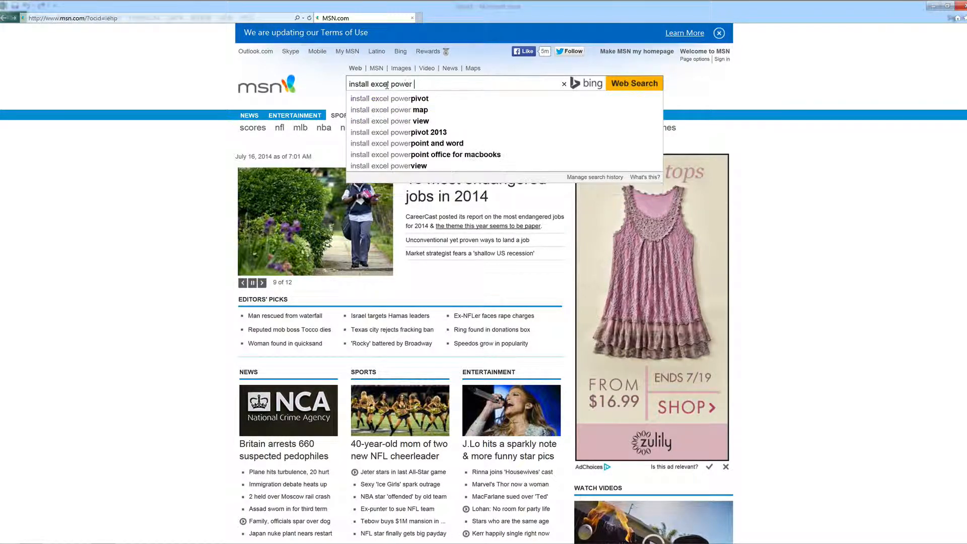
{"action": "key", "text": "Return"}
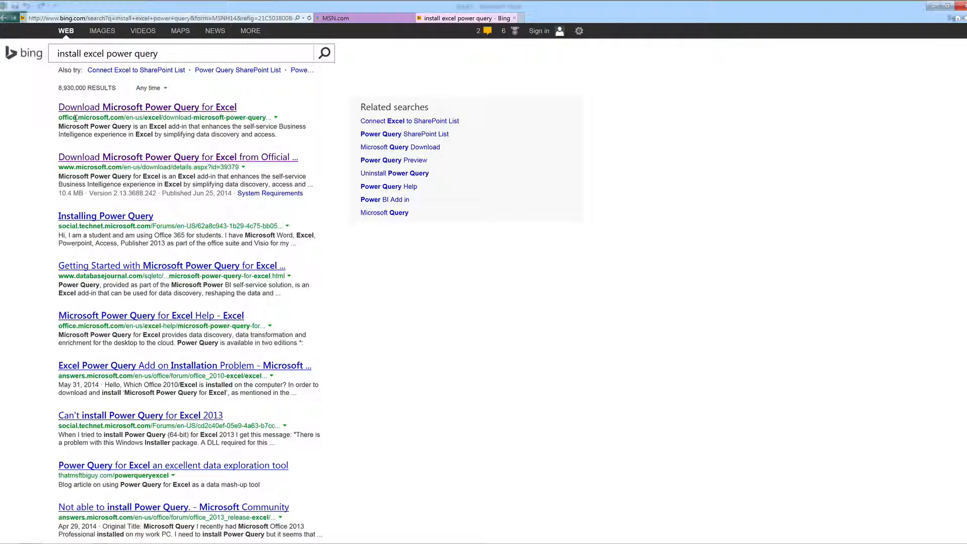
From Microsoft's Power Query for Excel page, request the download of PowerQuery_2.13.3688.242 (32-bit) [en-US].msi.
{"action": "left_click", "coordinate": [142, 108]}
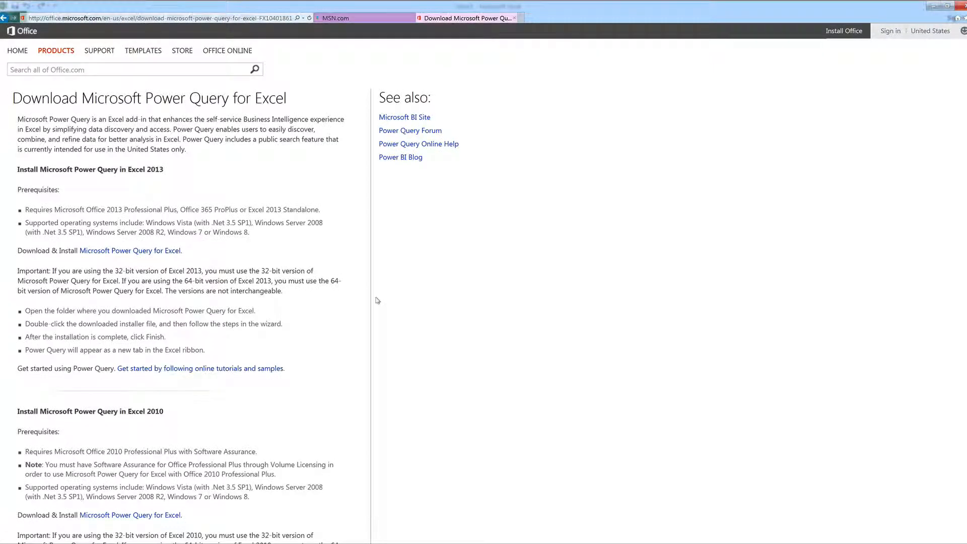
{"action": "left_click", "coordinate": [143, 253]}
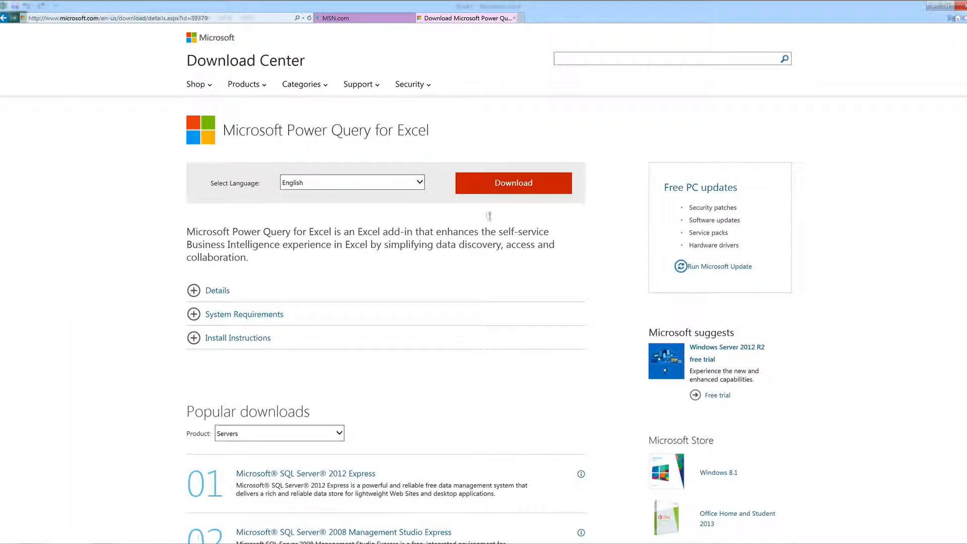
{"action": "left_click", "coordinate": [508, 185]}
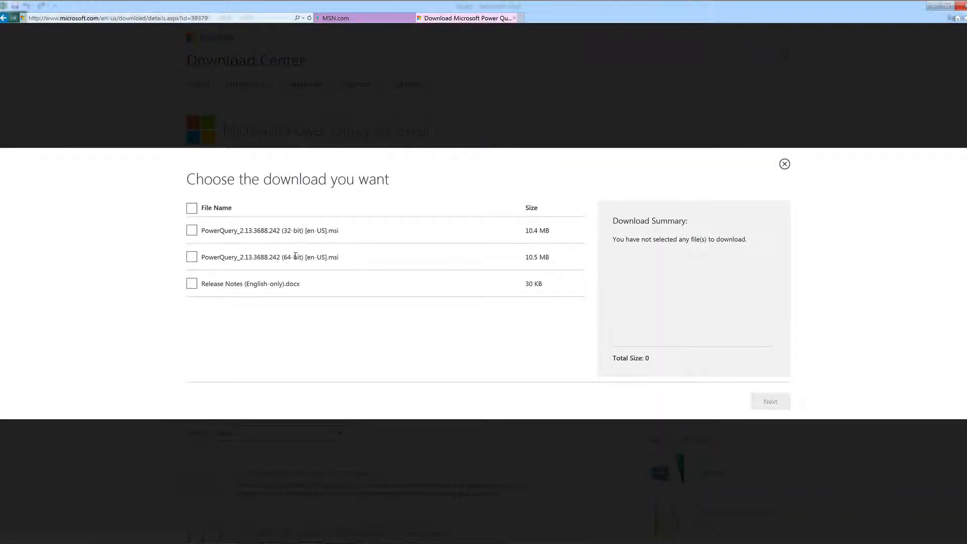
{"action": "left_click", "coordinate": [191, 230]}
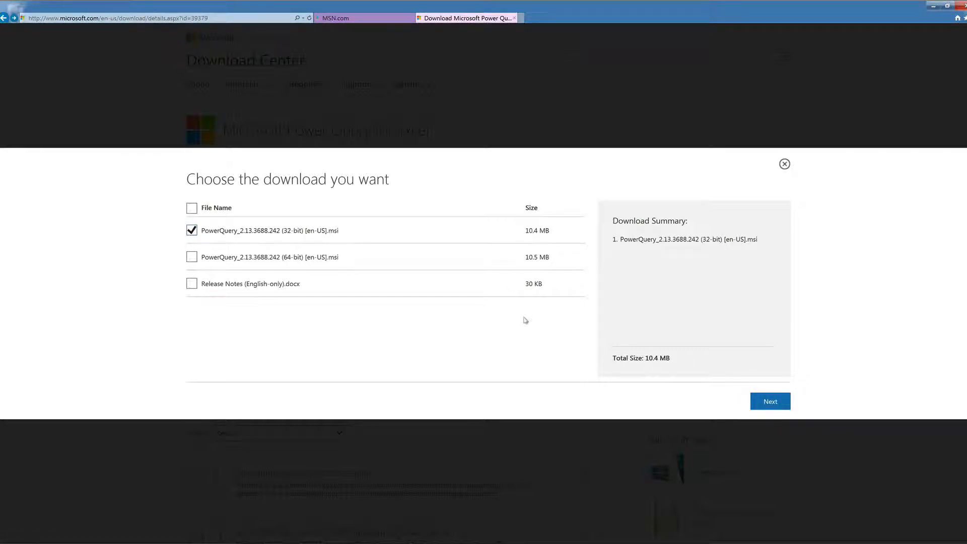
{"action": "left_click", "coordinate": [769, 402]}
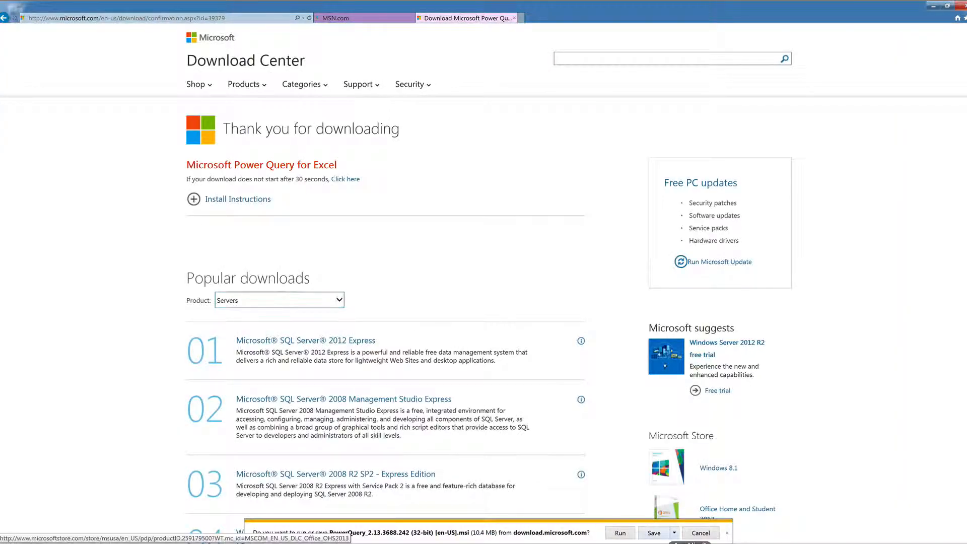
Run the Power Query installer, accept the license terms and complete the installation in the default destination folder.
{"action": "left_click", "coordinate": [618, 533]}
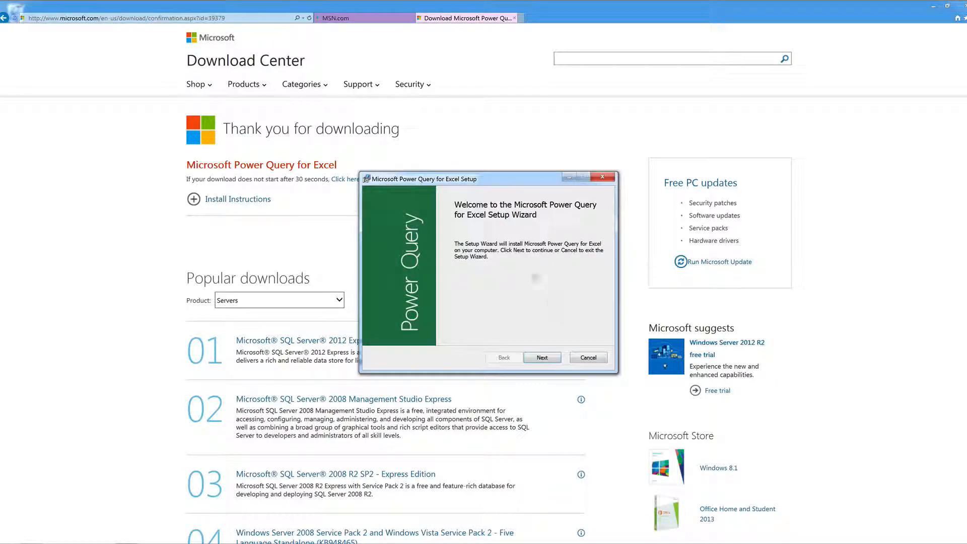
{"action": "left_click", "coordinate": [542, 357]}
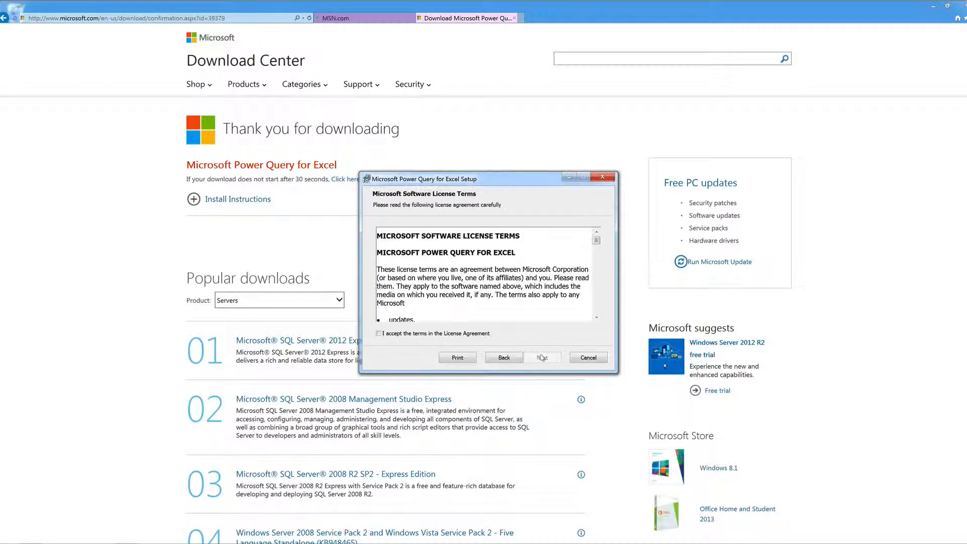
{"action": "left_click", "coordinate": [378, 333]}
{"action": "left_click", "coordinate": [532, 356]}
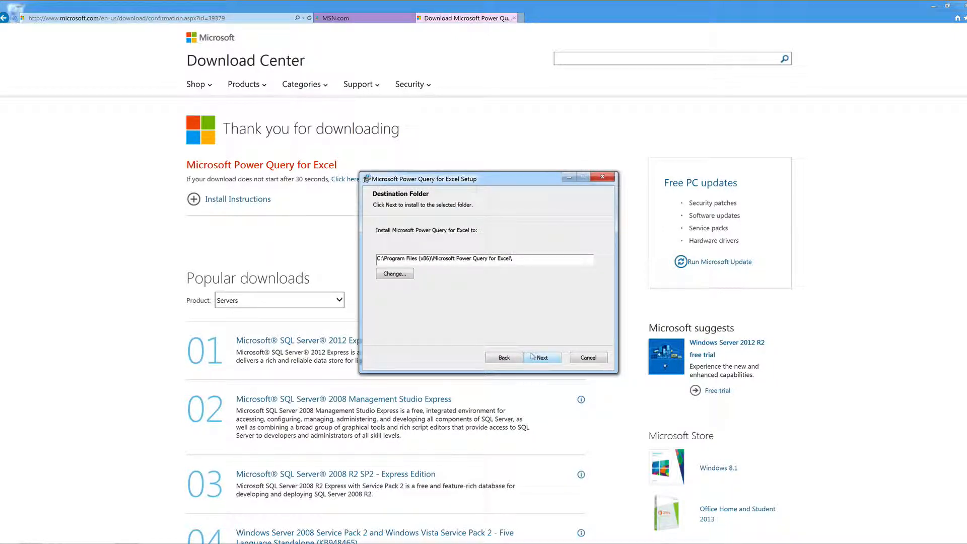
{"action": "left_click", "coordinate": [544, 356]}
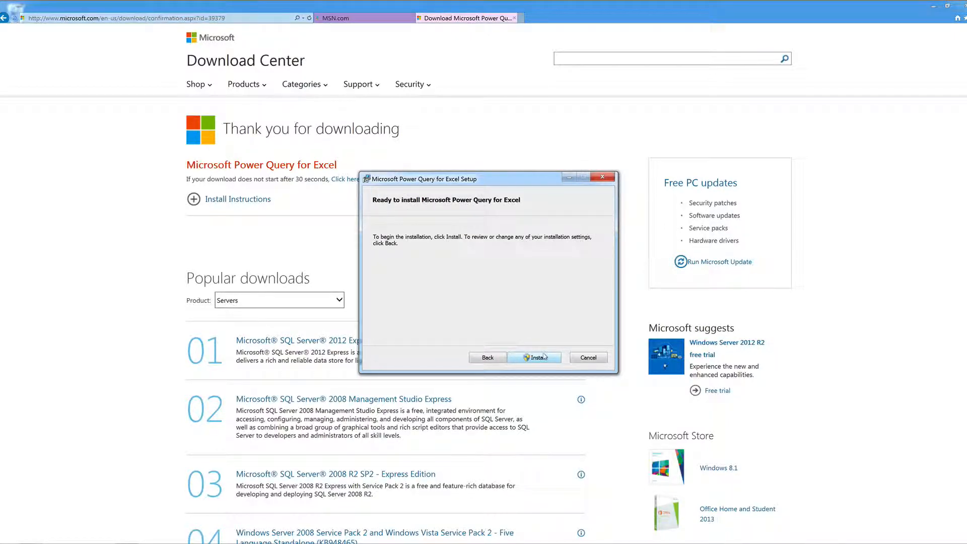
{"action": "left_click", "coordinate": [544, 356]}
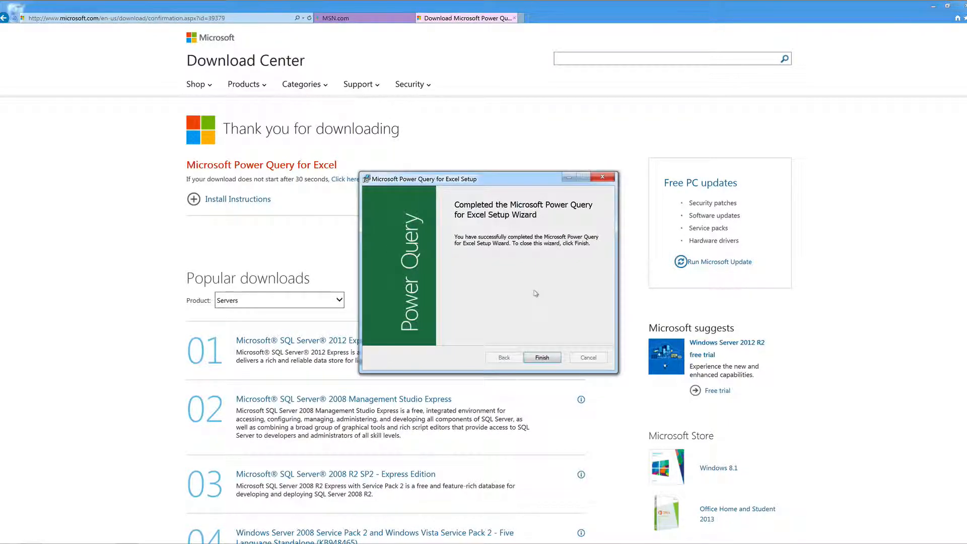
{"action": "left_click", "coordinate": [542, 357]}
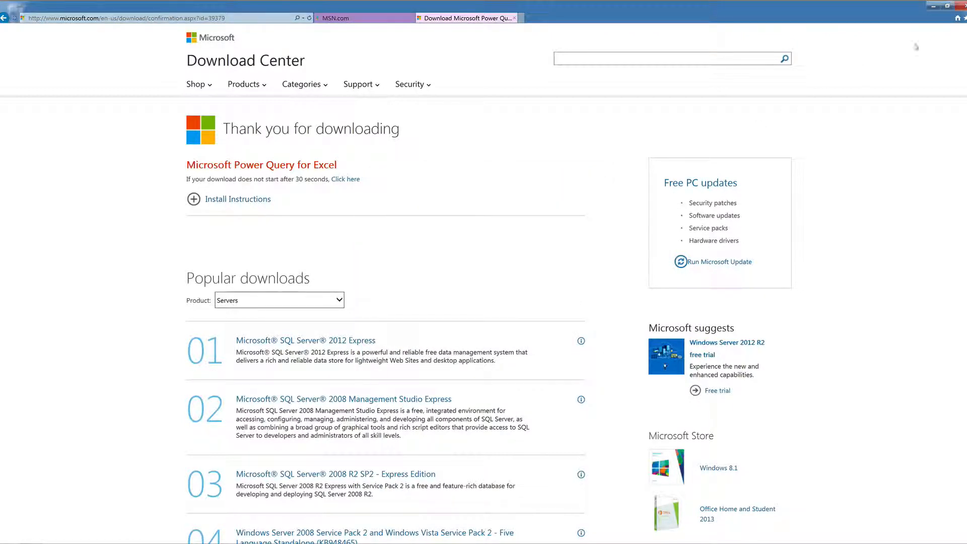
Close Internet Explorer with all its tabs and start Excel with a blank workbook.
{"action": "left_click", "coordinate": [960, 6]}
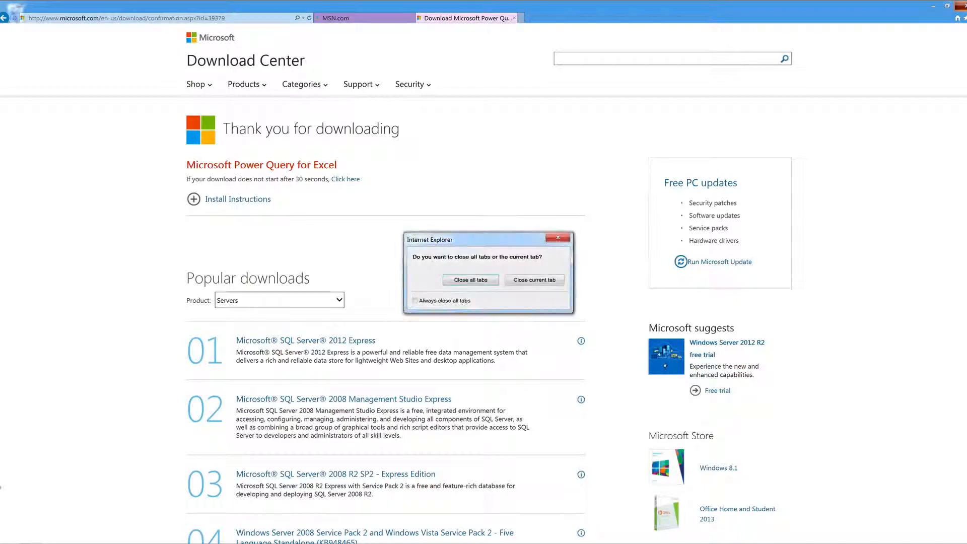
{"action": "left_click", "coordinate": [479, 278]}
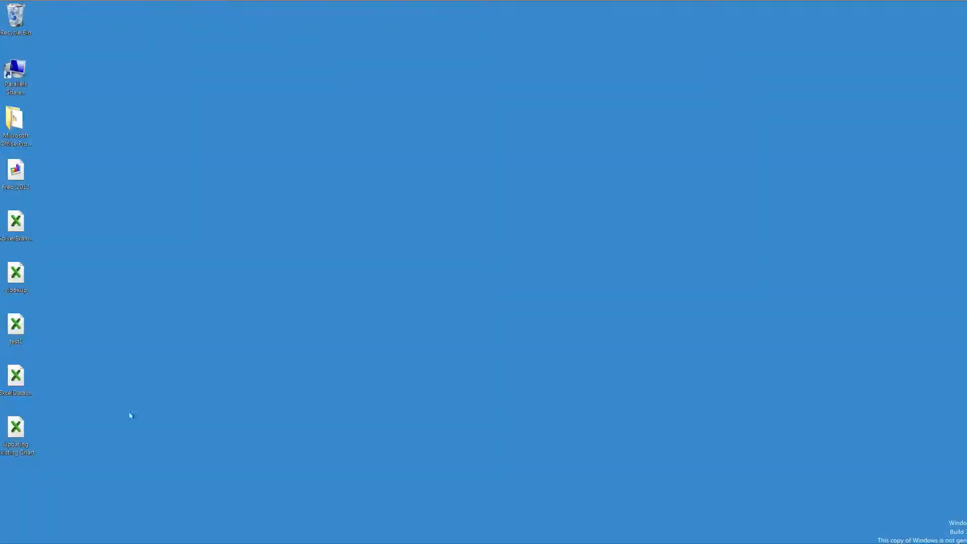
{"action": "mouse_move", "coordinate": [38, 542]}
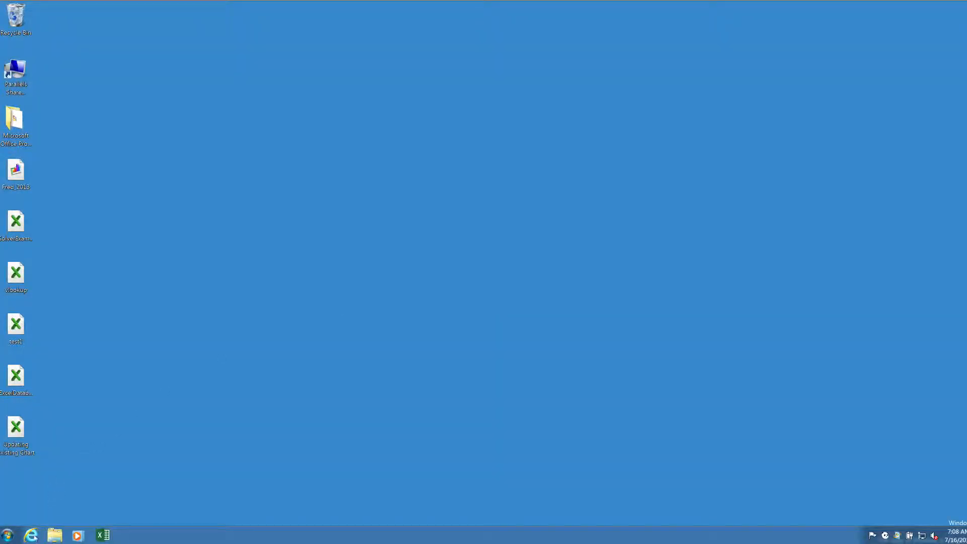
{"action": "left_click", "coordinate": [104, 534]}
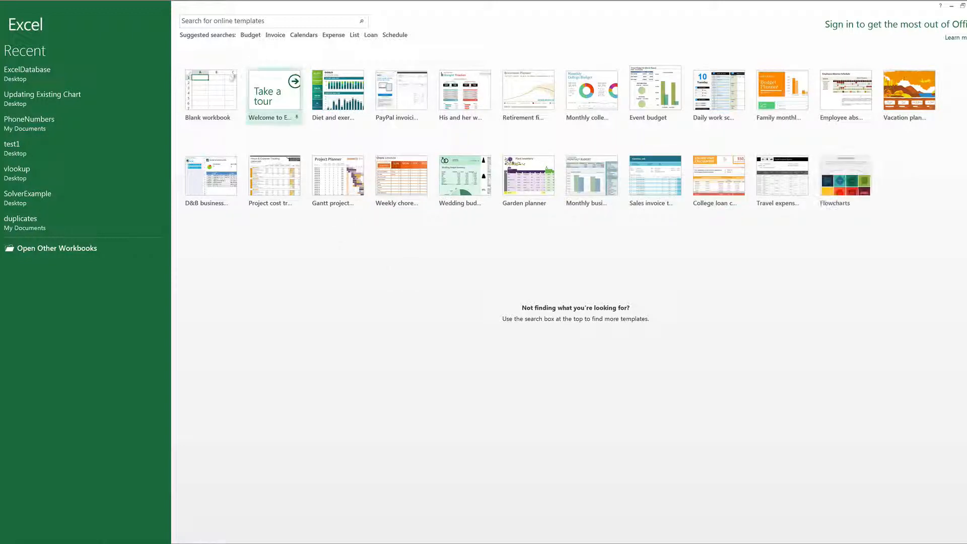
{"action": "left_click", "coordinate": [201, 93]}
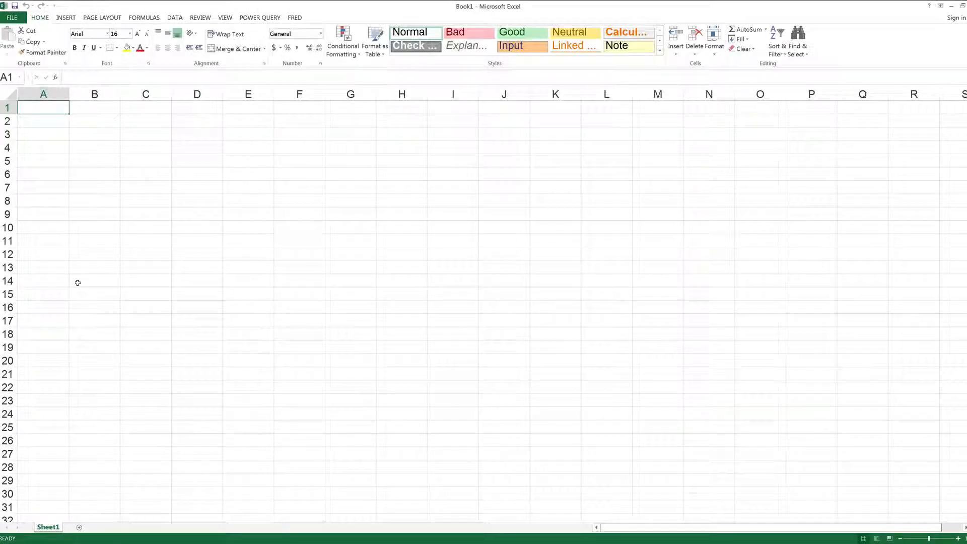
Check the add-ins overview in the program options for Microsoft Power Query for Excel, including its status and type.
{"action": "left_click", "coordinate": [13, 18]}
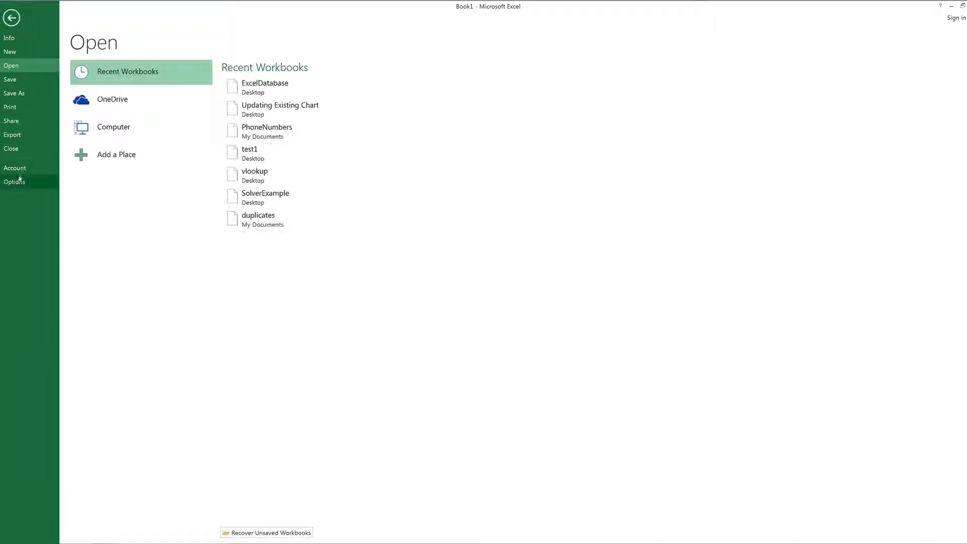
{"action": "key", "text": "Escape"}
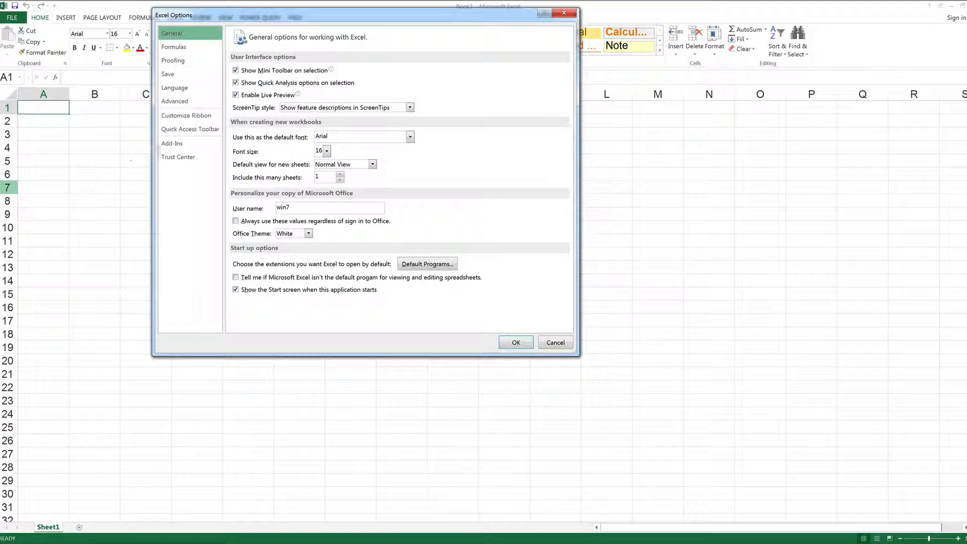
{"action": "left_click", "coordinate": [170, 143]}
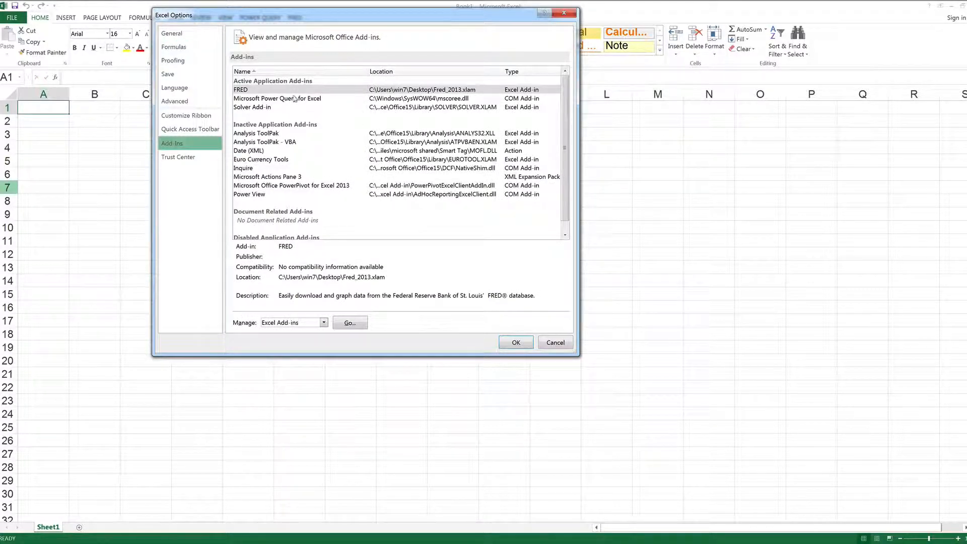
{"action": "left_click", "coordinate": [295, 98]}
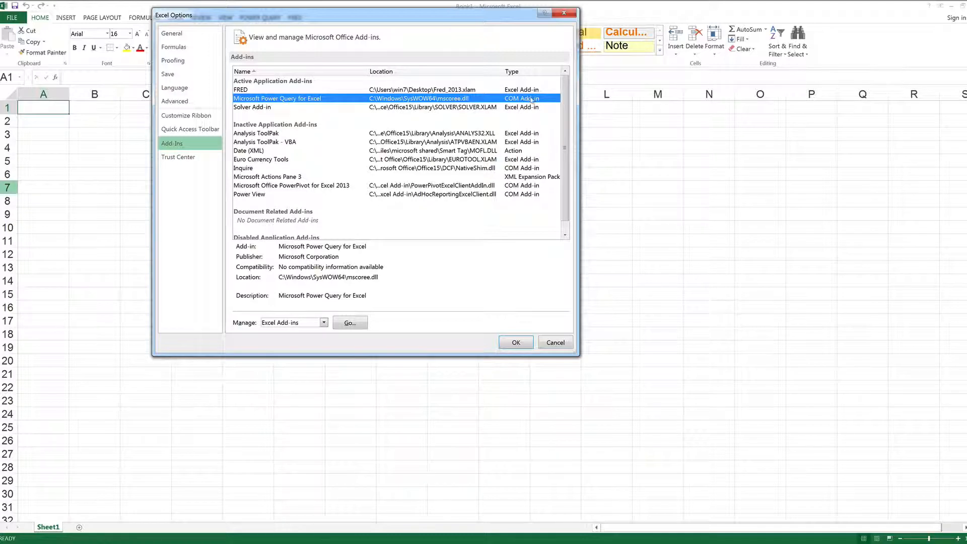
{"action": "left_click", "coordinate": [319, 323]}
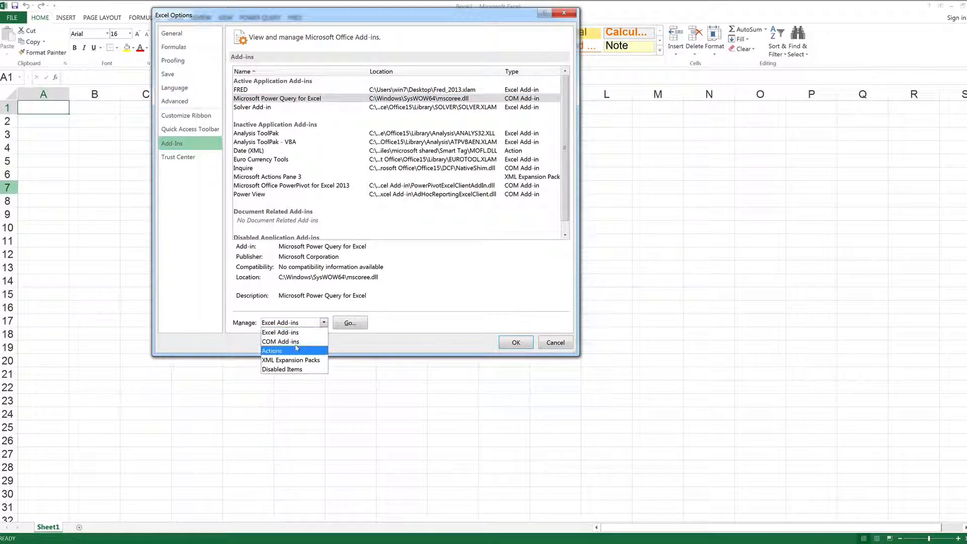
{"action": "left_click", "coordinate": [563, 164]}
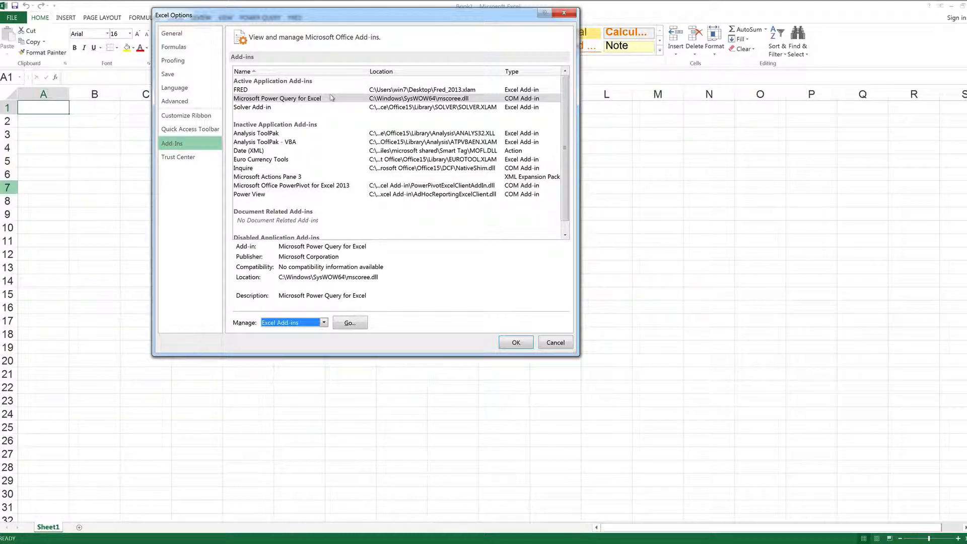
{"action": "left_click", "coordinate": [290, 99]}
{"action": "left_click", "coordinate": [513, 341]}
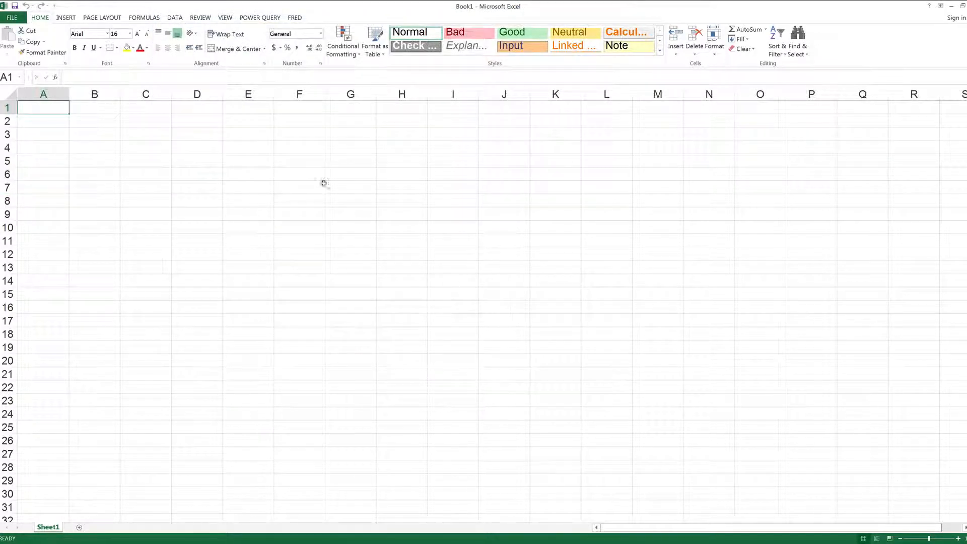
Examine the Power Query import commands, including the web page import and the list of other data sources.
{"action": "left_click", "coordinate": [261, 17]}
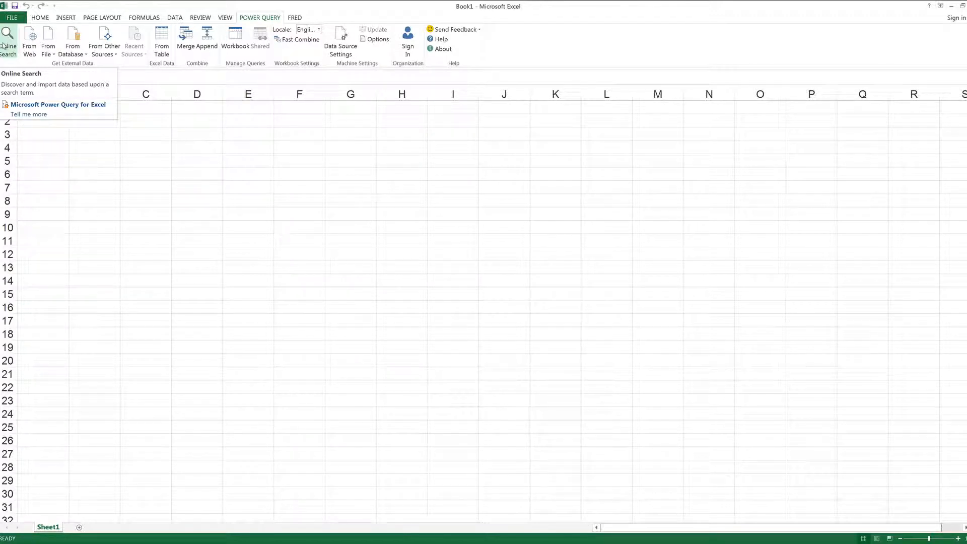
{"action": "left_click", "coordinate": [29, 49]}
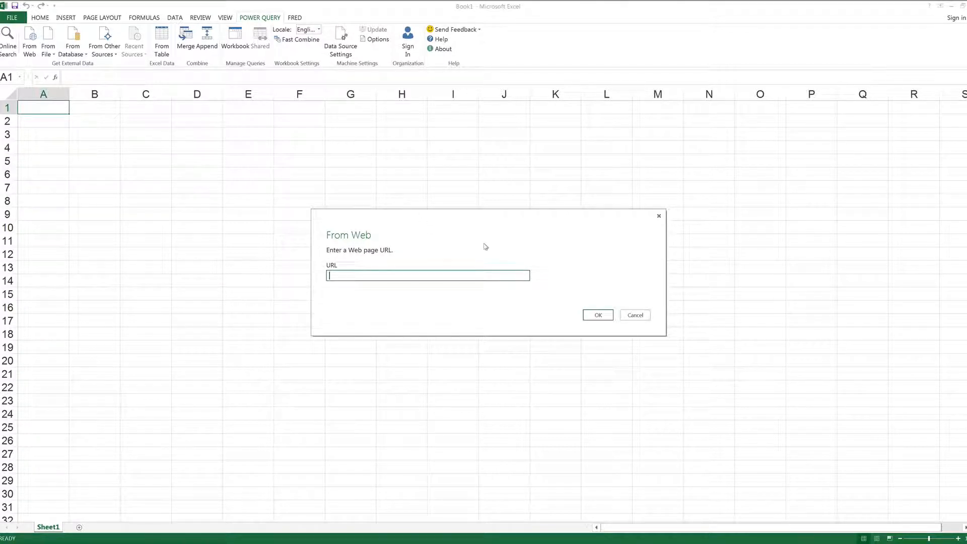
{"action": "left_click", "coordinate": [635, 315]}
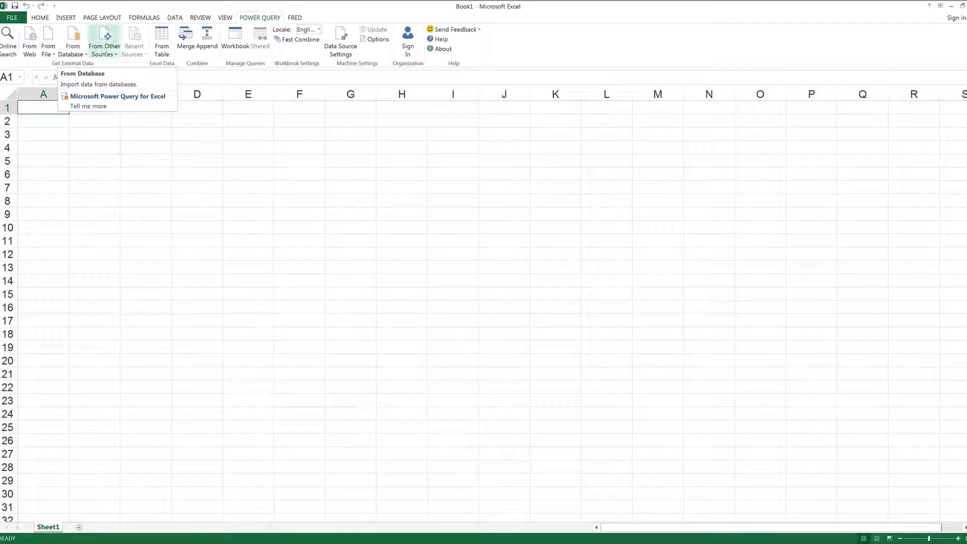
{"action": "left_click", "coordinate": [104, 50]}
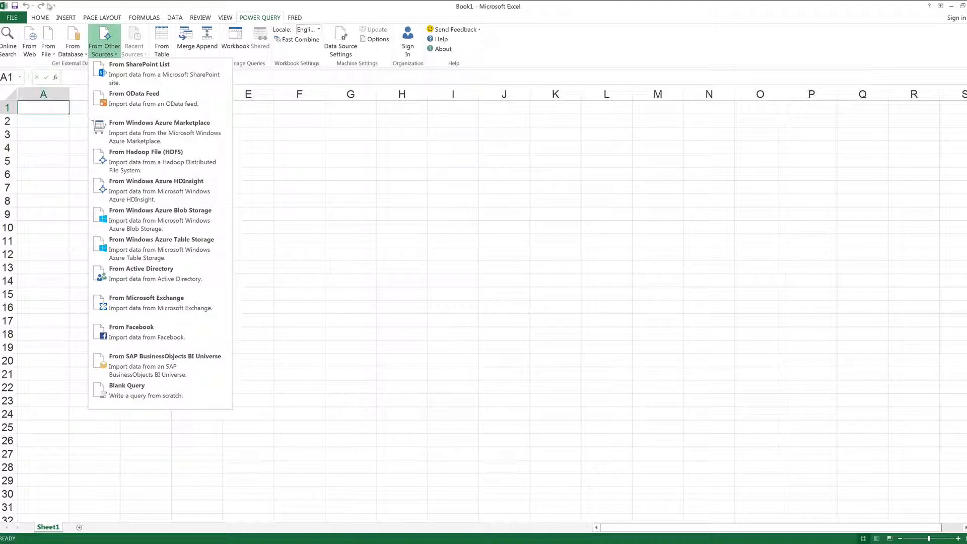
{"action": "left_click", "coordinate": [3, 41]}
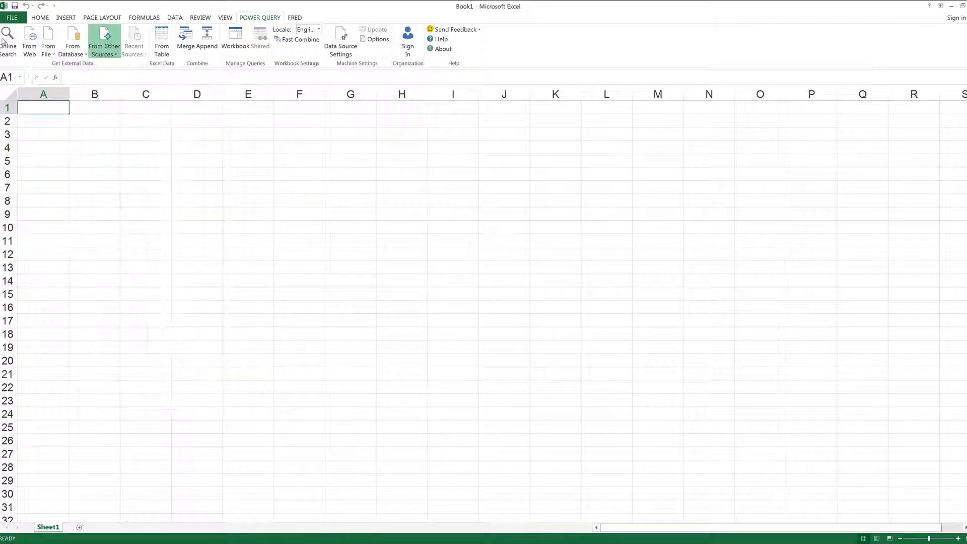
Run a Power Query online search for "largest cities in united states".
{"action": "left_click", "coordinate": [3, 42]}
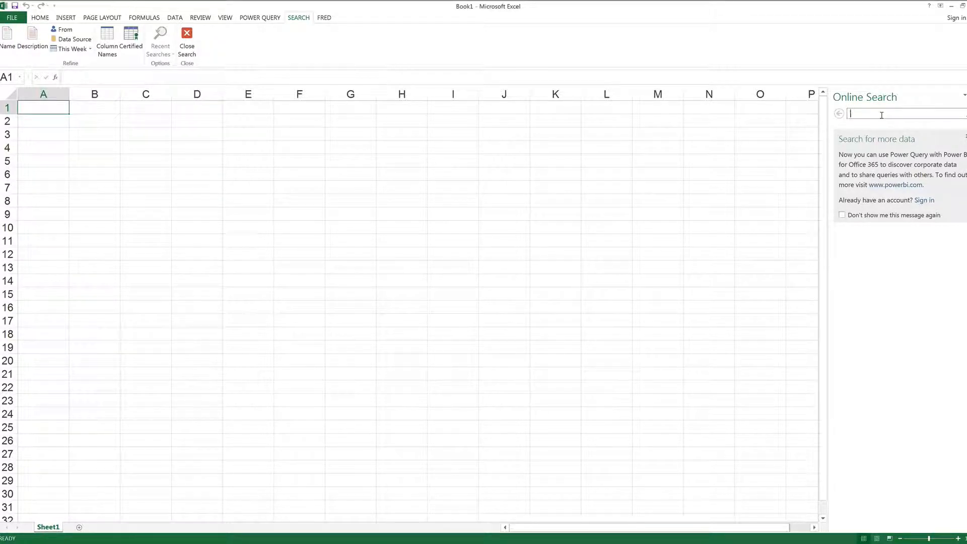
{"action": "type", "text": "largest cities in united states"}
{"action": "key", "text": "Return"}
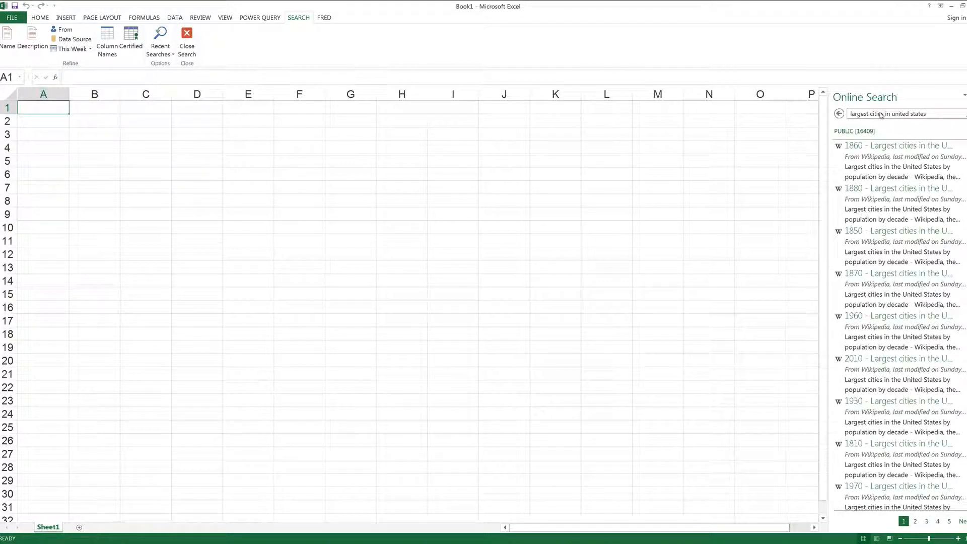
Preview the Wikipedia results for several decades and load the 2010 table of largest United States cities into the workbook.
{"action": "mouse_move", "coordinate": [896, 155]}
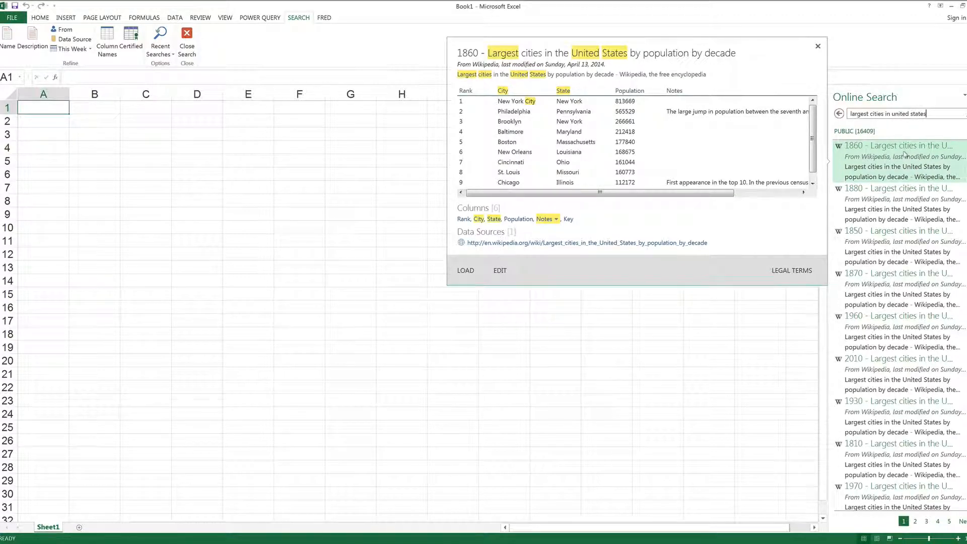
{"action": "mouse_move", "coordinate": [880, 221]}
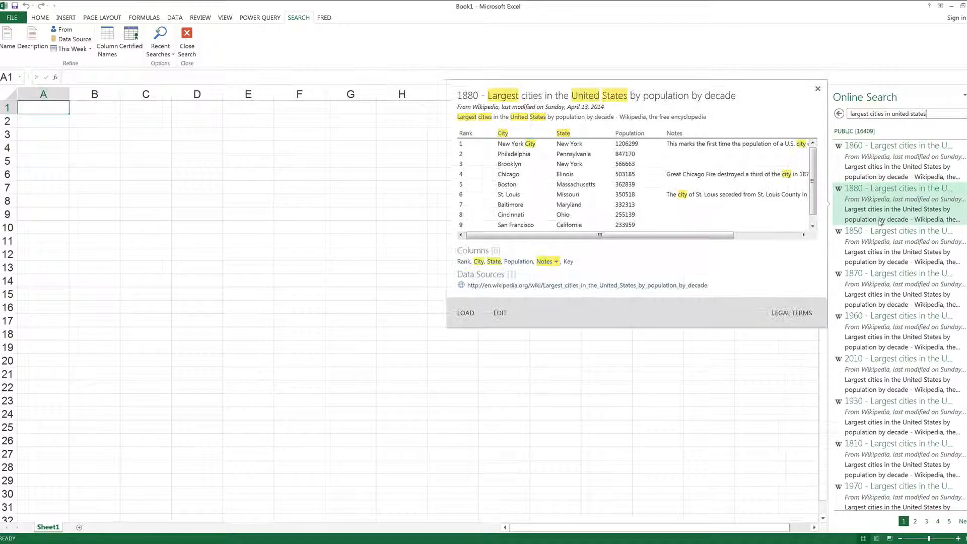
{"action": "mouse_move", "coordinate": [868, 164]}
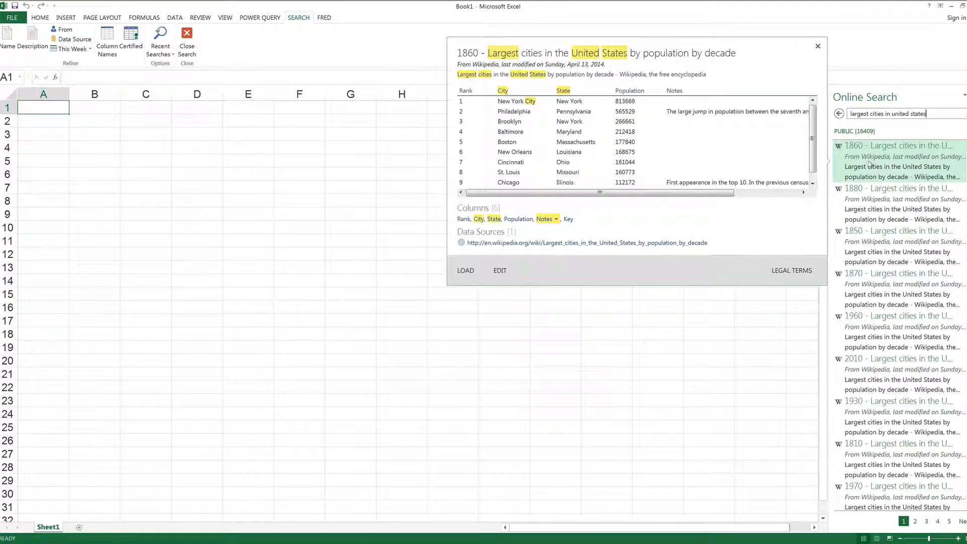
{"action": "mouse_move", "coordinate": [866, 204]}
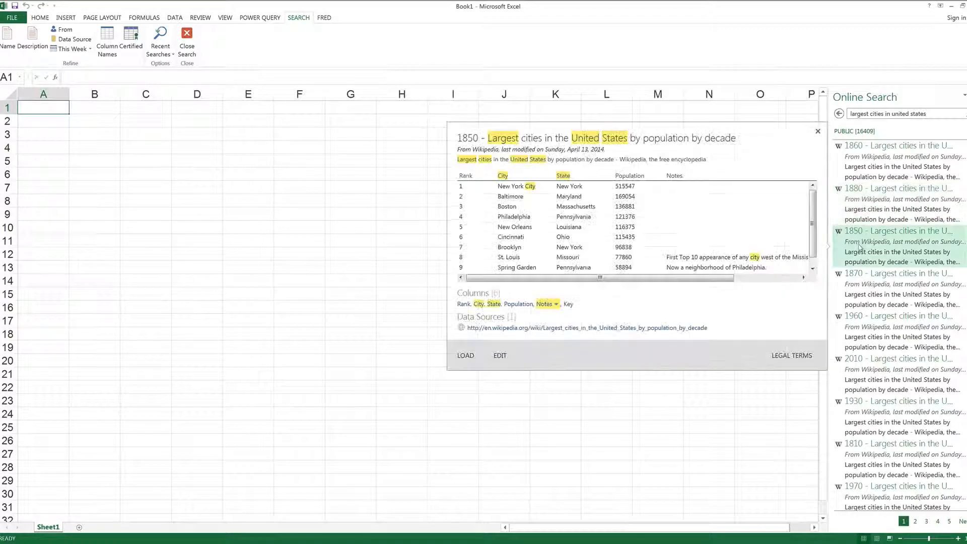
{"action": "mouse_move", "coordinate": [860, 296]}
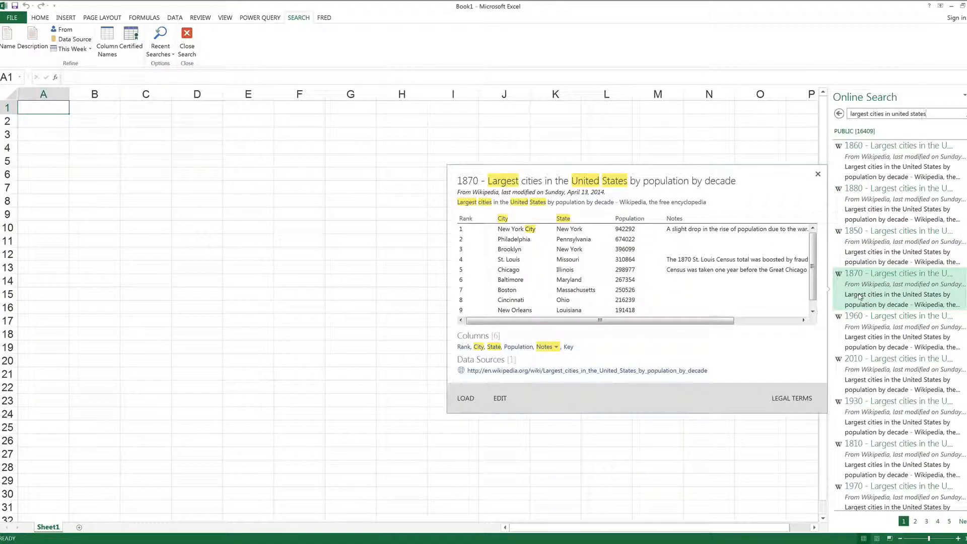
{"action": "mouse_move", "coordinate": [895, 366]}
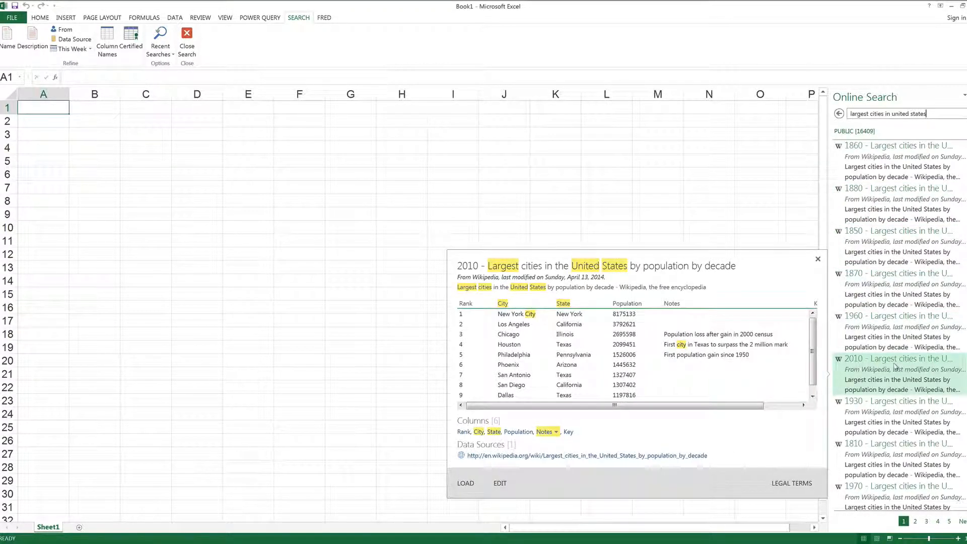
{"action": "left_click", "coordinate": [868, 366]}
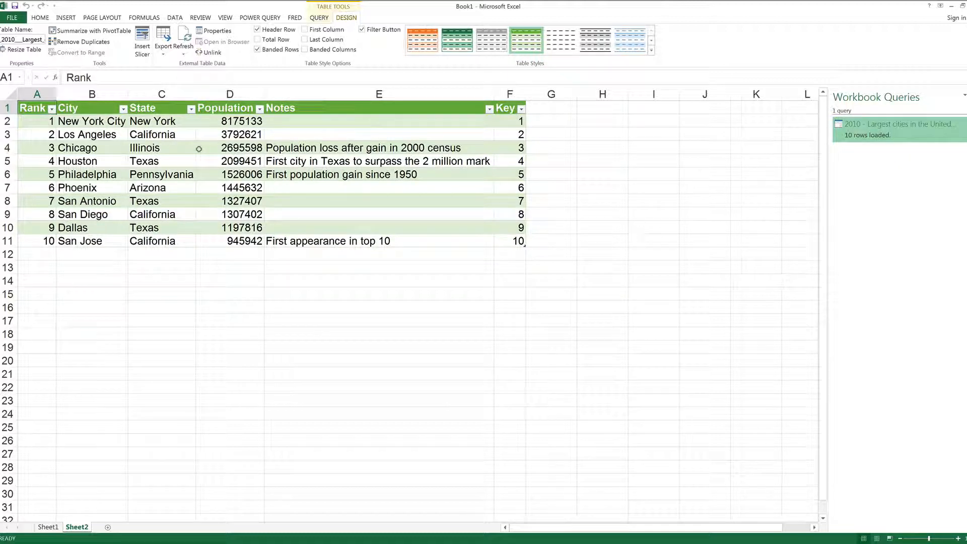
{"action": "left_click", "coordinate": [189, 109]}
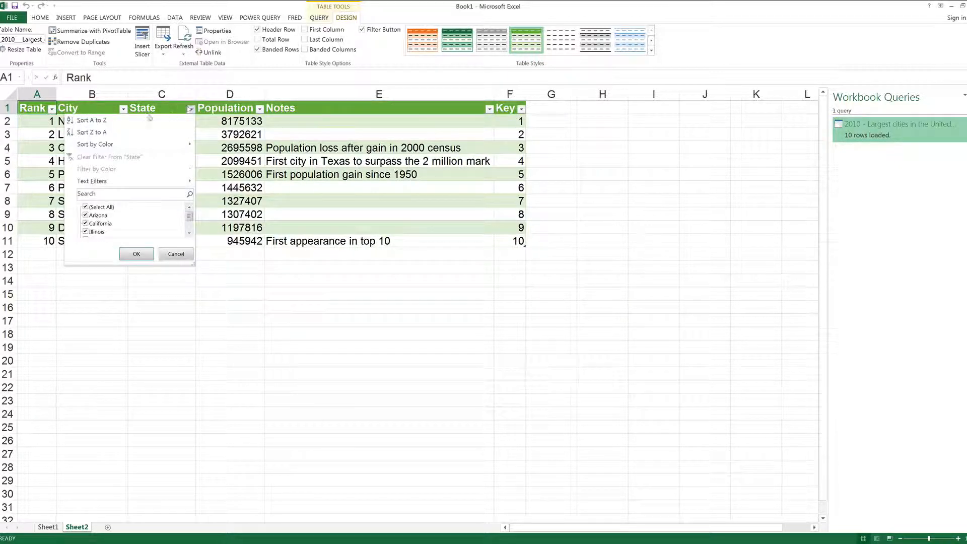
{"action": "left_click", "coordinate": [110, 196]}
{"action": "left_click", "coordinate": [306, 278]}
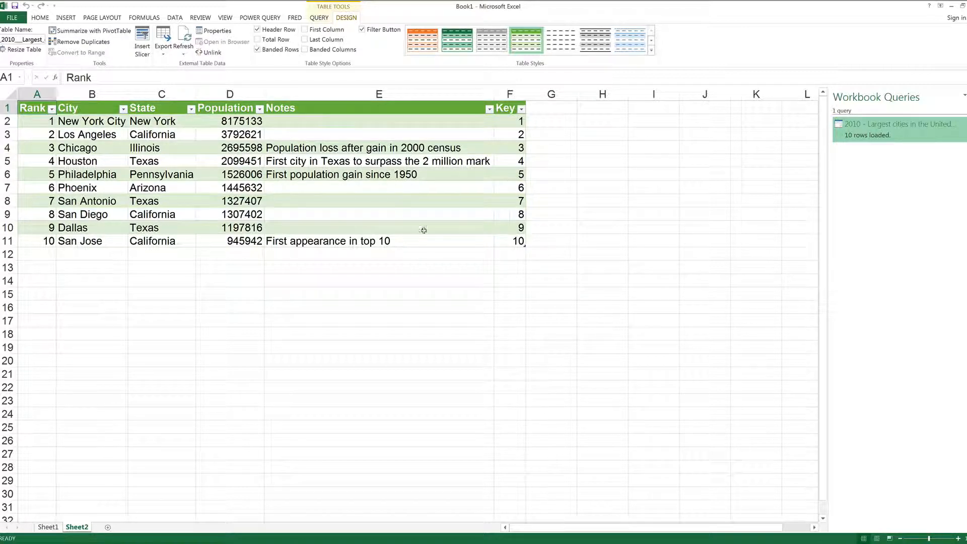
Filter the State column of the cities table to Texas and clear the filter again.
{"action": "left_click", "coordinate": [191, 108]}
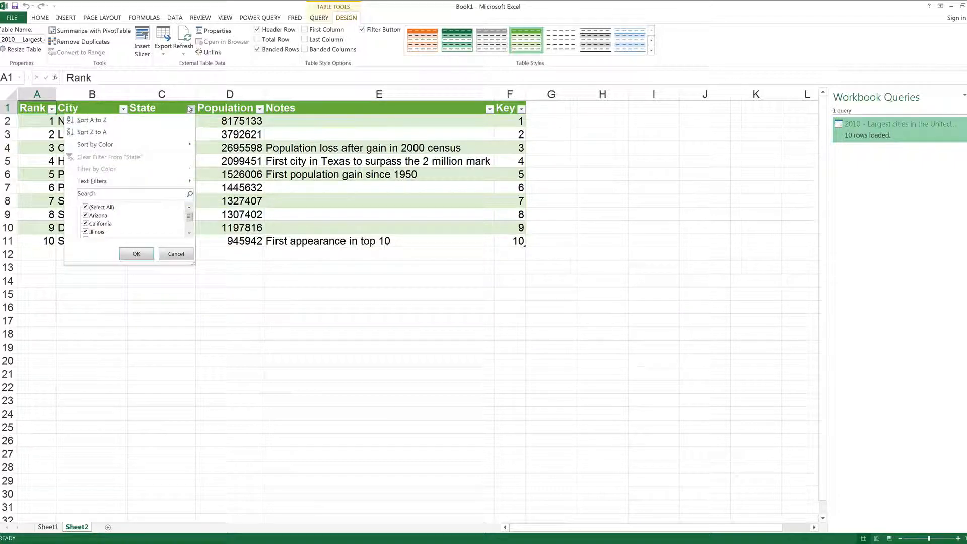
{"action": "left_click", "coordinate": [138, 195]}
{"action": "type", "text": "Texas"}
{"action": "key", "text": "Return"}
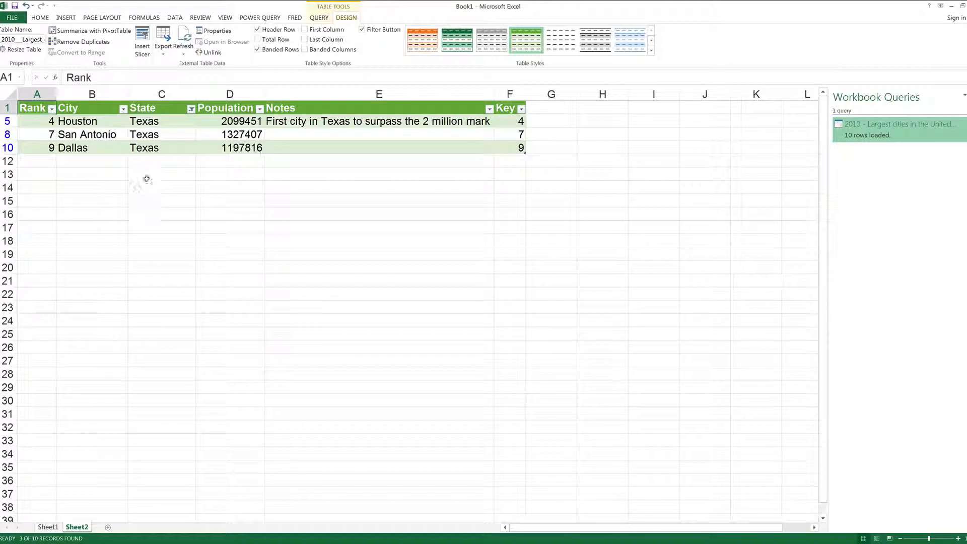
{"action": "left_click", "coordinate": [191, 109]}
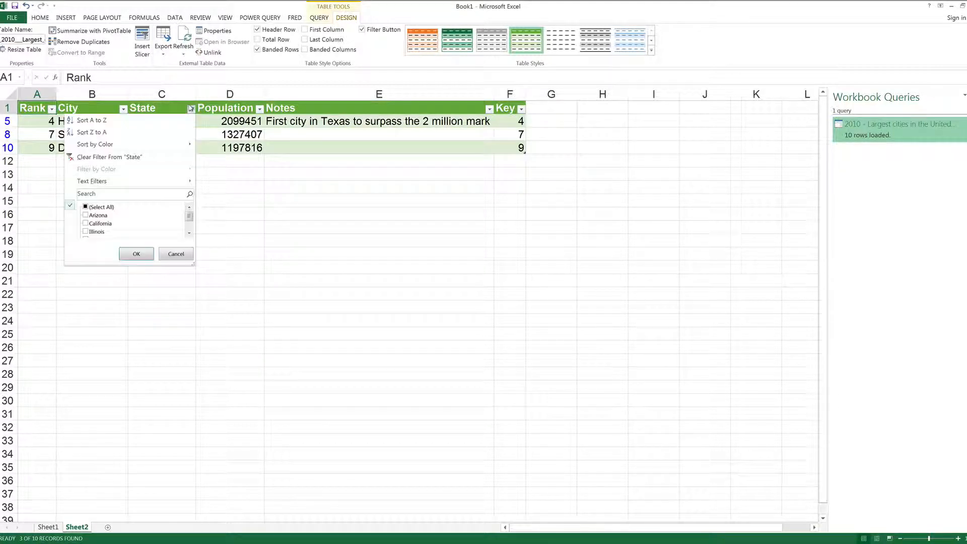
{"action": "left_click", "coordinate": [116, 157]}
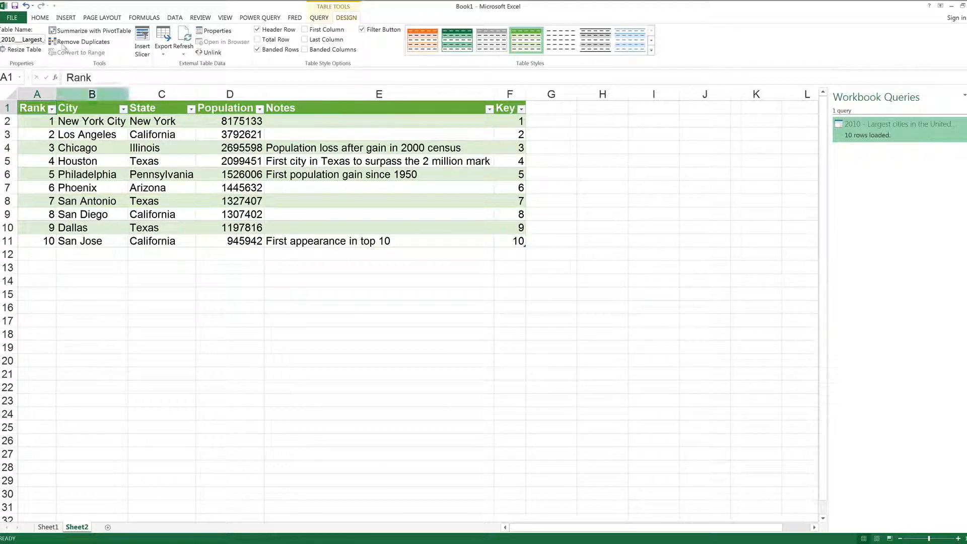
Run a new Power Query online search for "s&p 500".
{"action": "left_click", "coordinate": [255, 17]}
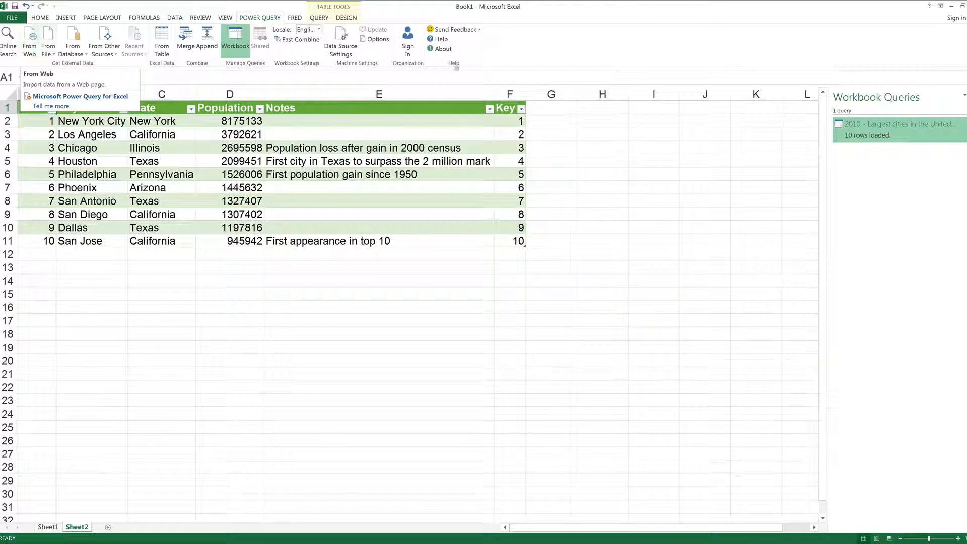
{"action": "left_click", "coordinate": [8, 40]}
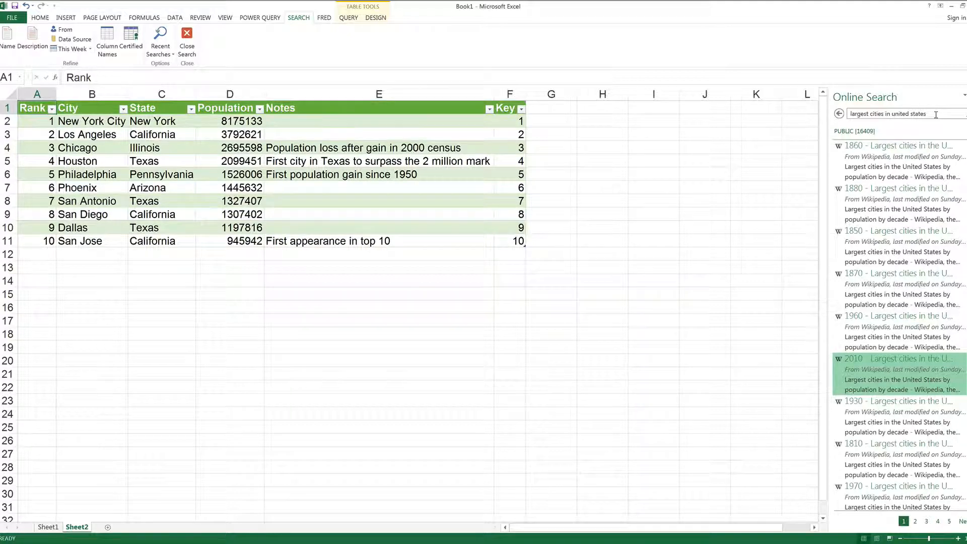
{"action": "left_click_drag", "start_coordinate": [922, 114], "coordinate": [839, 113]}
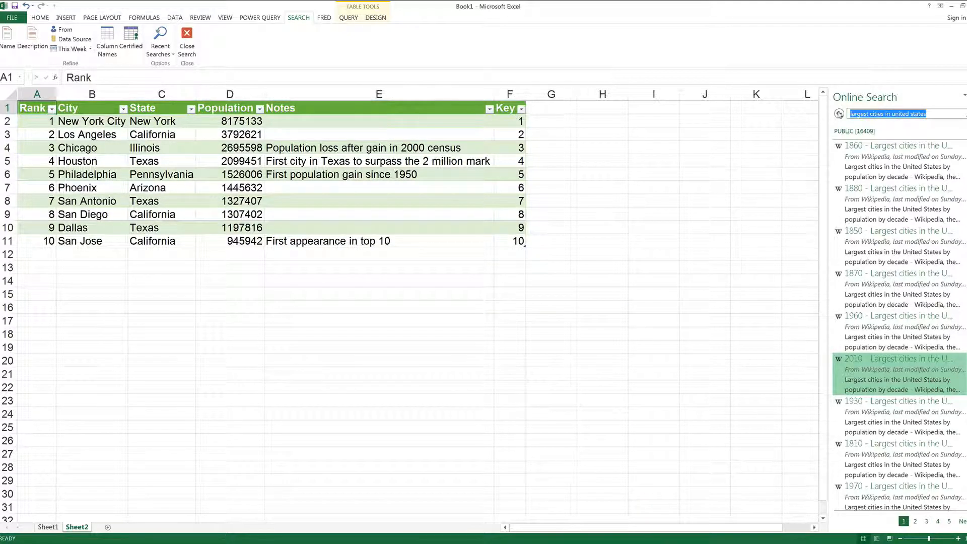
{"action": "type", "text": "s&p 500"}
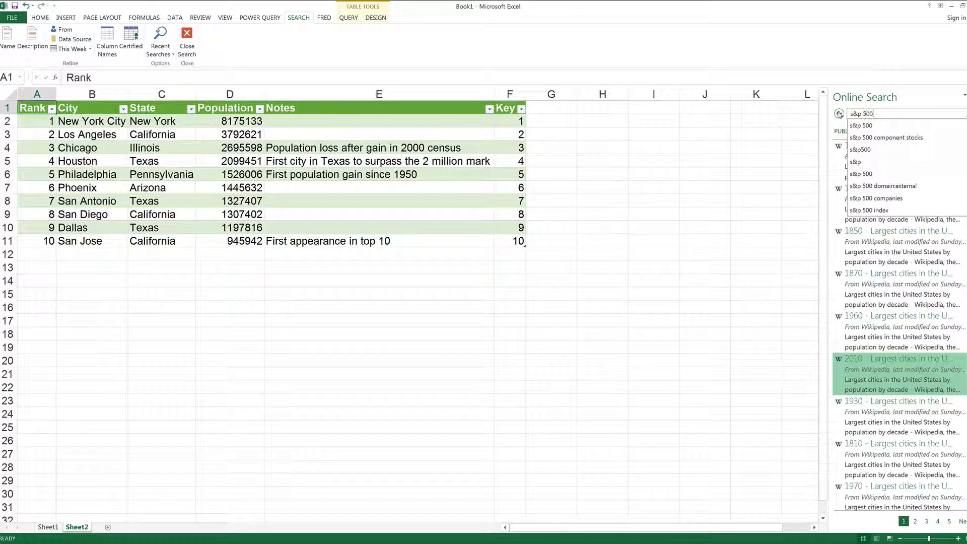
{"action": "key", "text": "Return"}
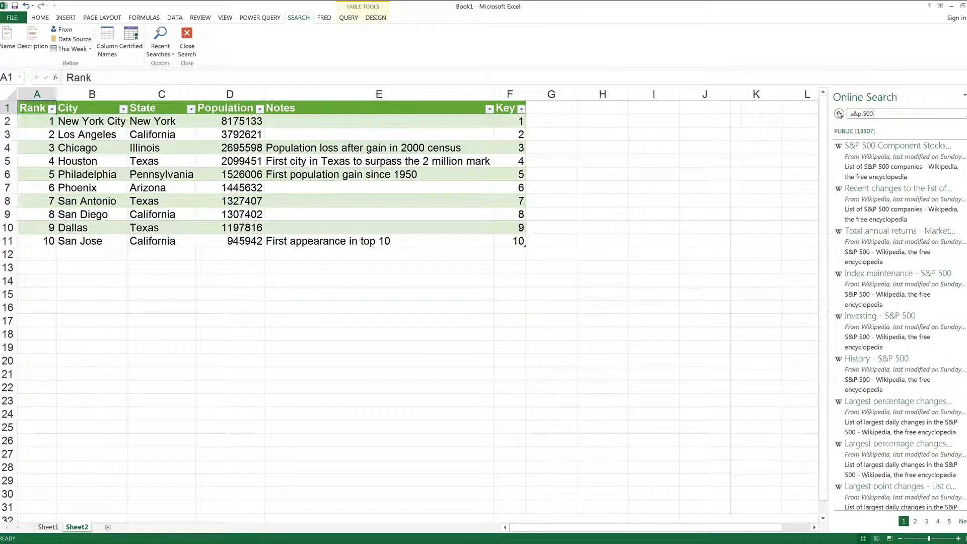
Preview the S&P 500 results and load the S&P 500 Component Stocks table from Wikipedia into the workbook.
{"action": "mouse_move", "coordinate": [895, 154]}
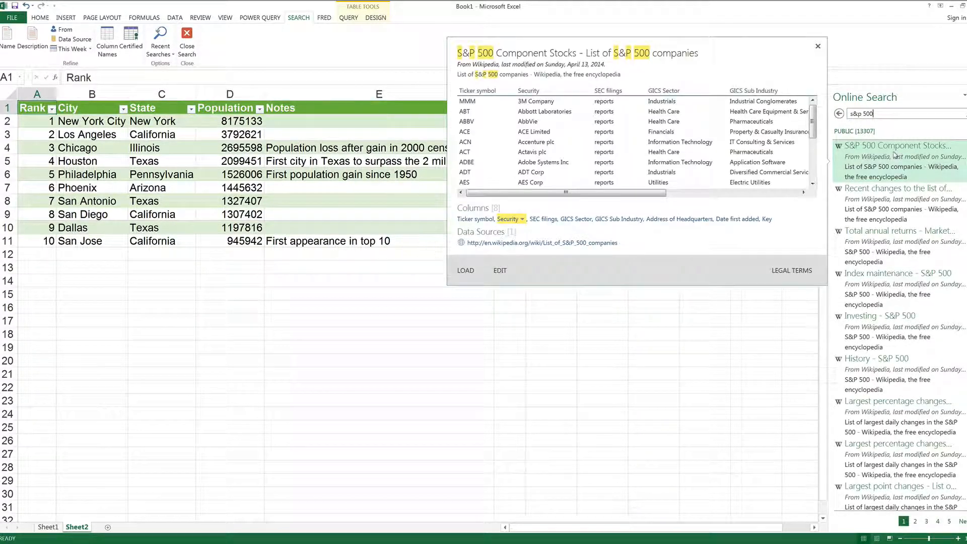
{"action": "mouse_move", "coordinate": [881, 198]}
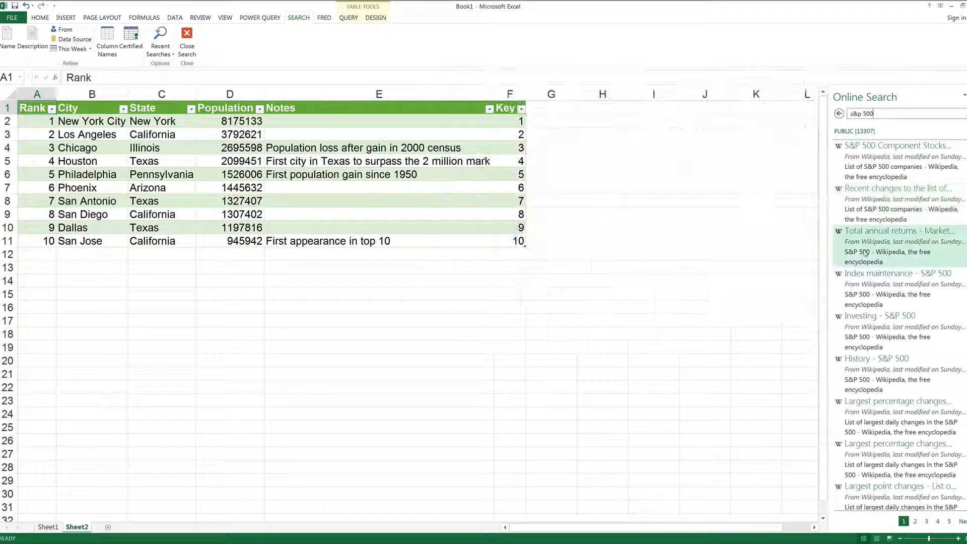
{"action": "mouse_move", "coordinate": [865, 251]}
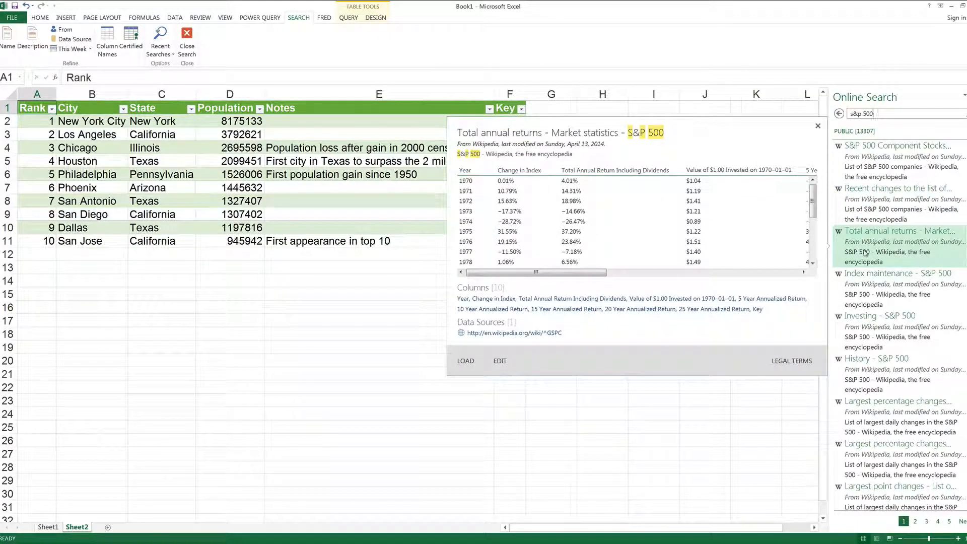
{"action": "mouse_move", "coordinate": [866, 369]}
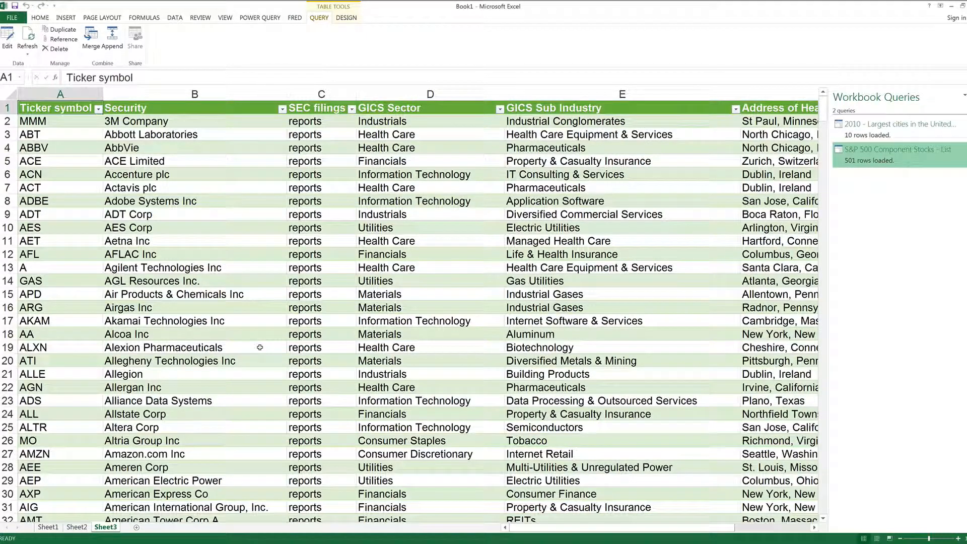
Switch to the cities table on Sheet2 and back to Sheet3, and hide the list of workbook queries.
{"action": "left_click", "coordinate": [76, 527]}
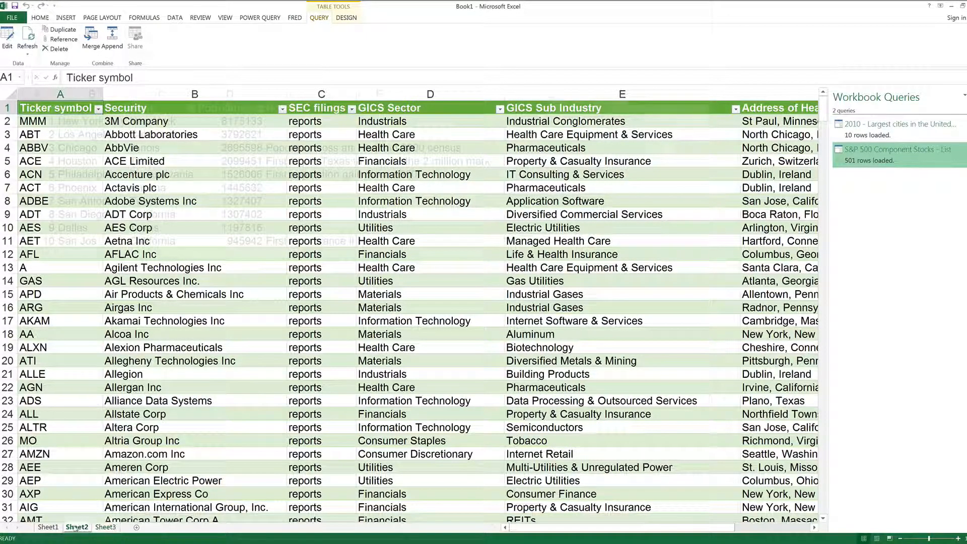
{"action": "left_click", "coordinate": [104, 527]}
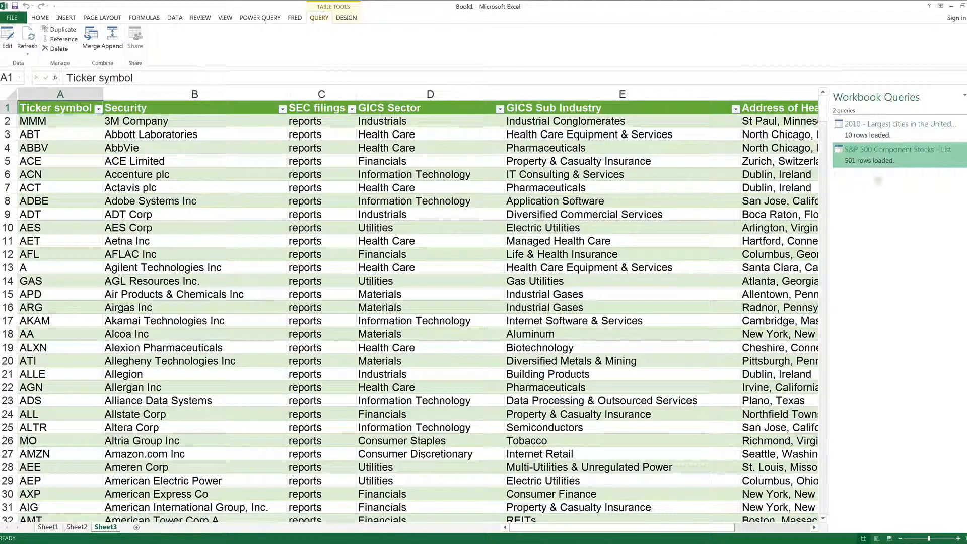
{"action": "left_click", "coordinate": [966, 95]}
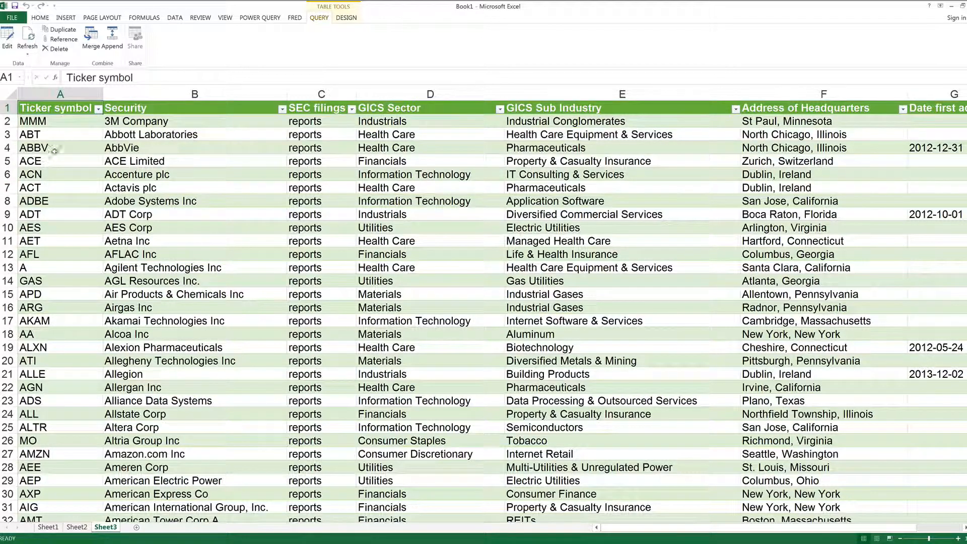
Filter the Ticker symbol column of the S&P 500 table to "aig" and clear the filter again.
{"action": "left_click", "coordinate": [98, 109]}
{"action": "left_click", "coordinate": [71, 192]}
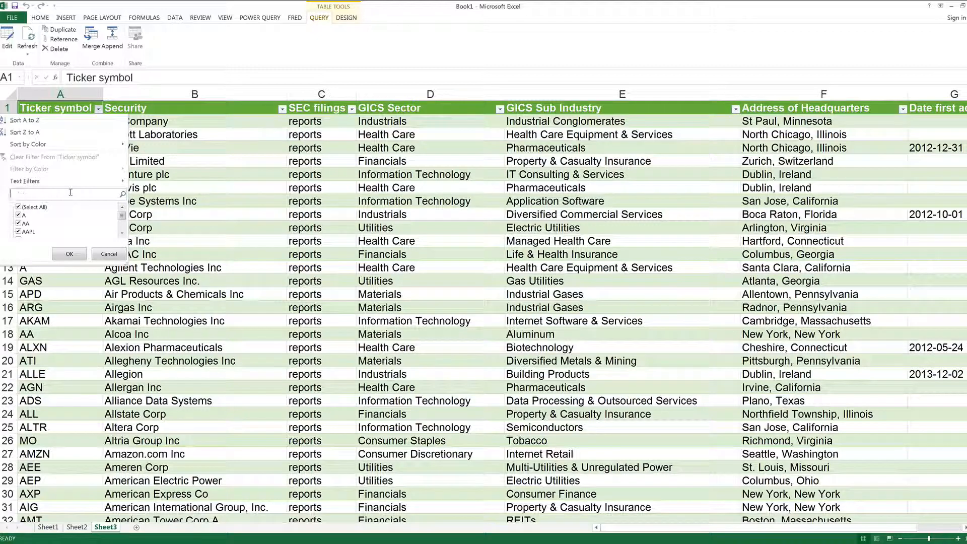
{"action": "type", "text": "aig"}
{"action": "key", "text": "Return"}
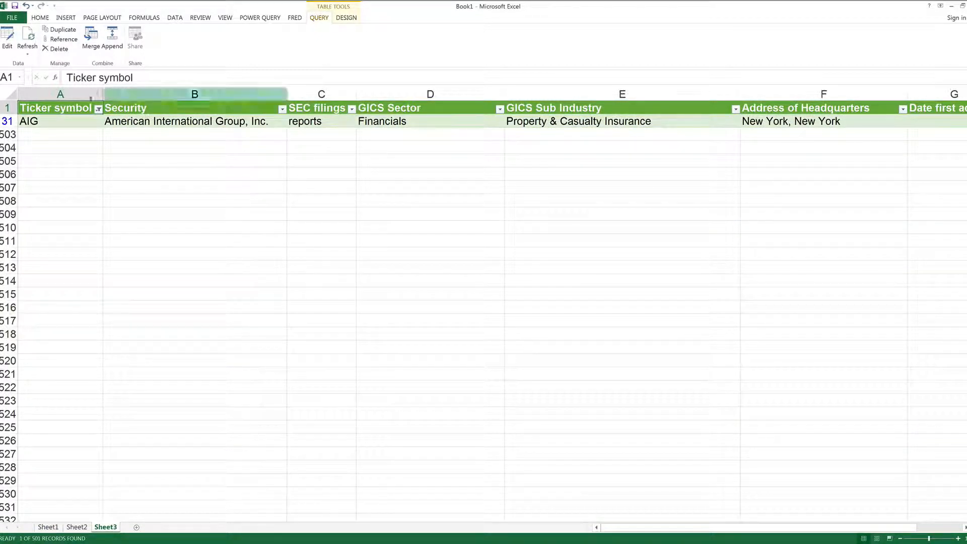
{"action": "left_click", "coordinate": [99, 109]}
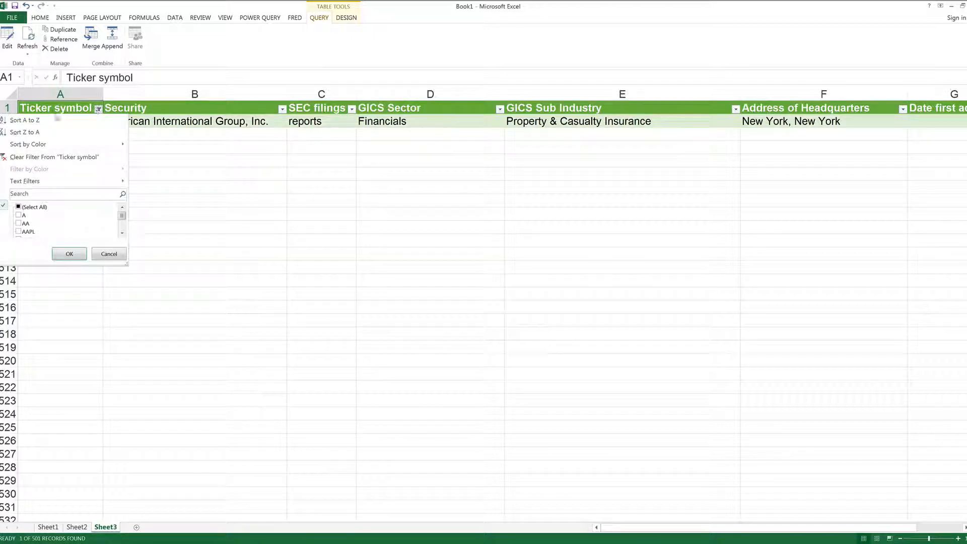
{"action": "left_click", "coordinate": [25, 156]}
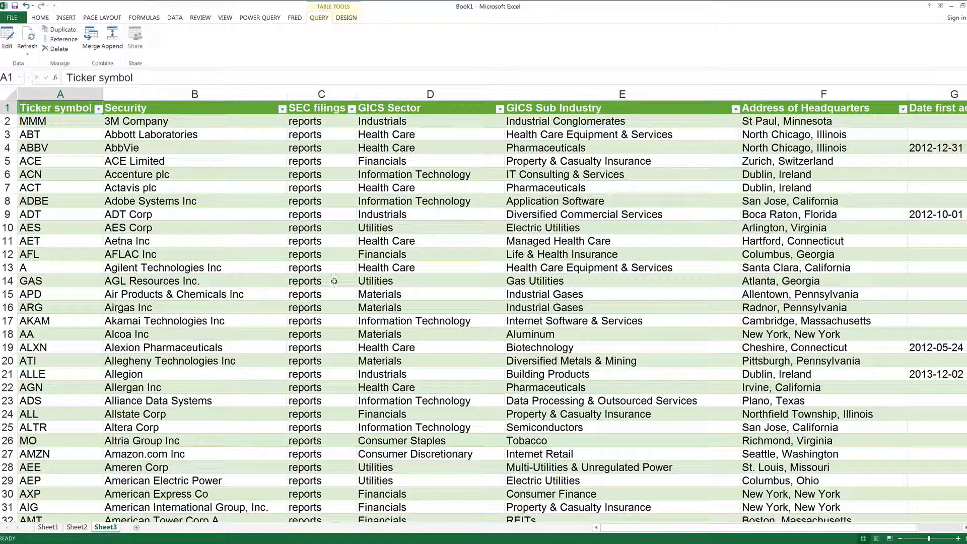
Return to the 2010 cities table on Sheet2 and bring up the Power Query commands.
{"action": "left_click", "coordinate": [77, 527]}
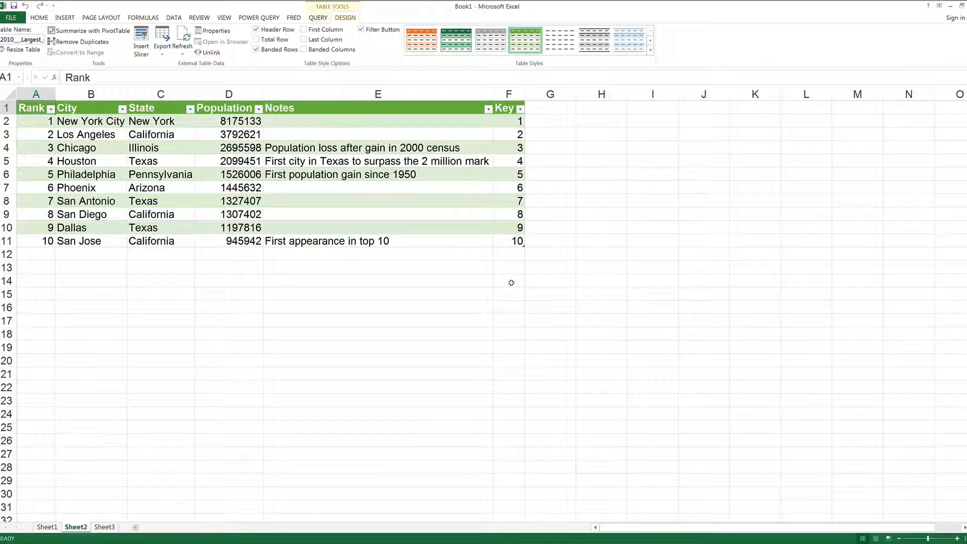
{"action": "left_click", "coordinate": [250, 15]}
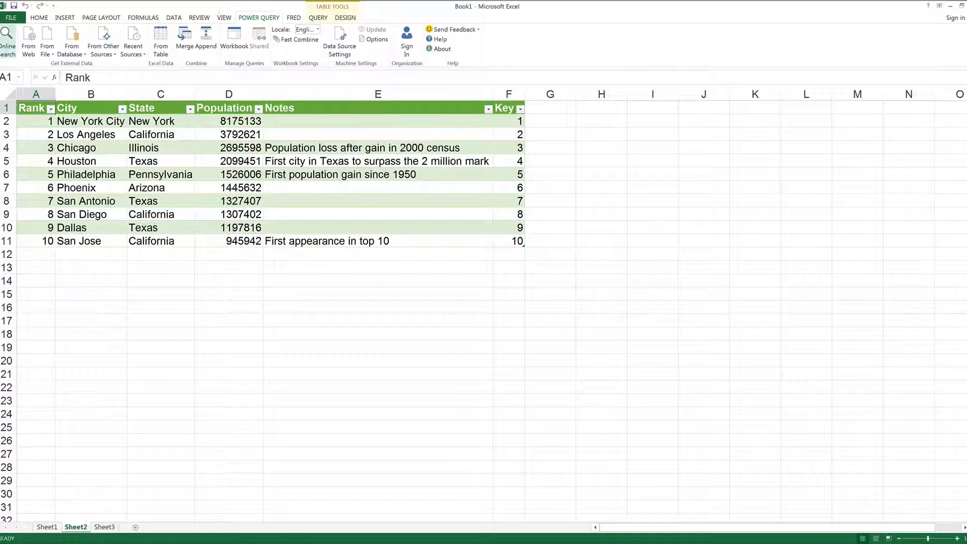